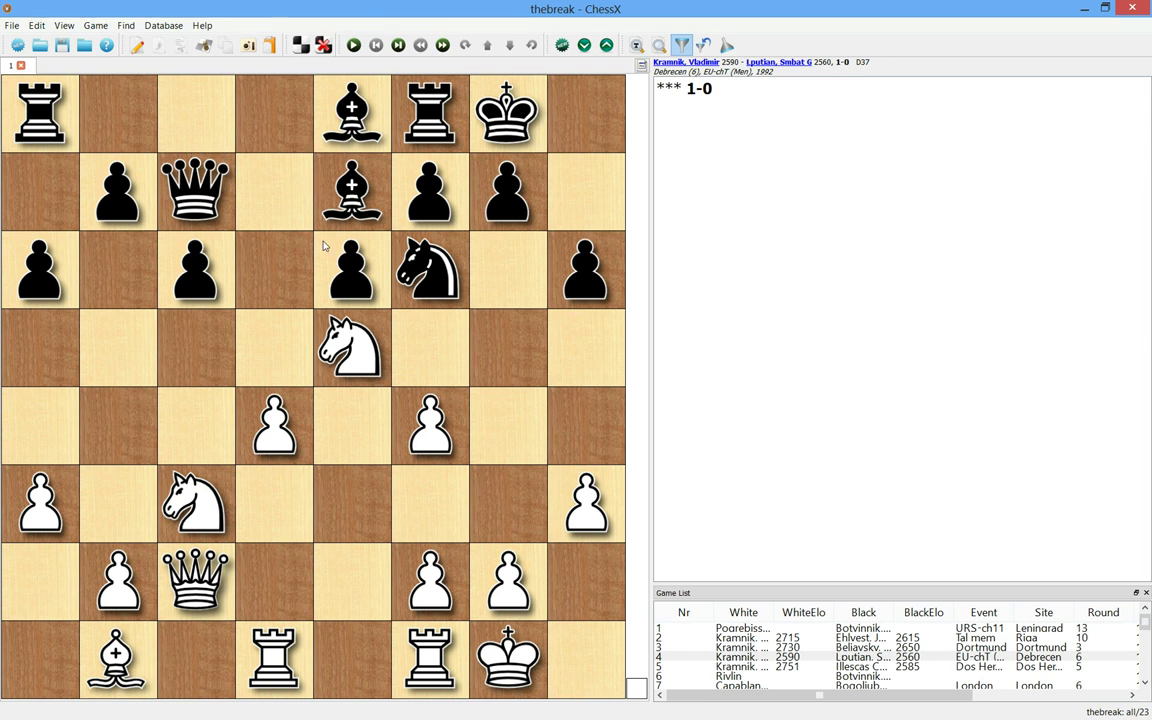
Load the notation from 17. d5! through 26. Nd7 1-0, with comments and variations.
left_click(314, 311)
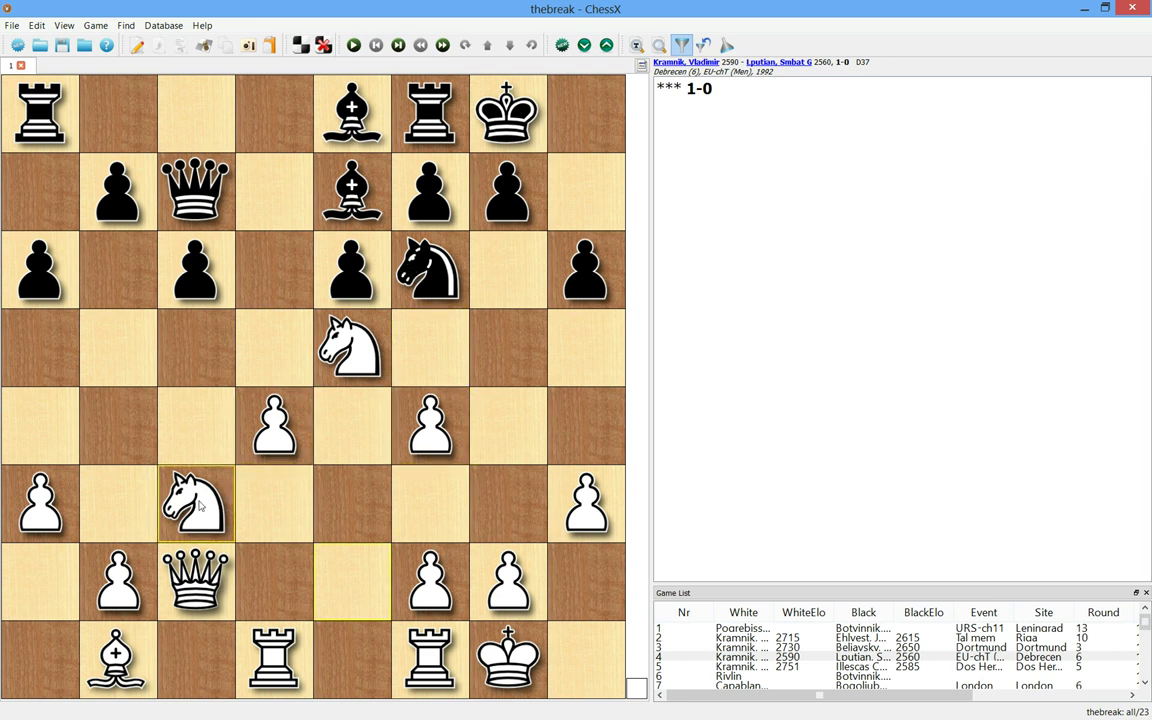
left_click_drag(190, 475, 300, 330)
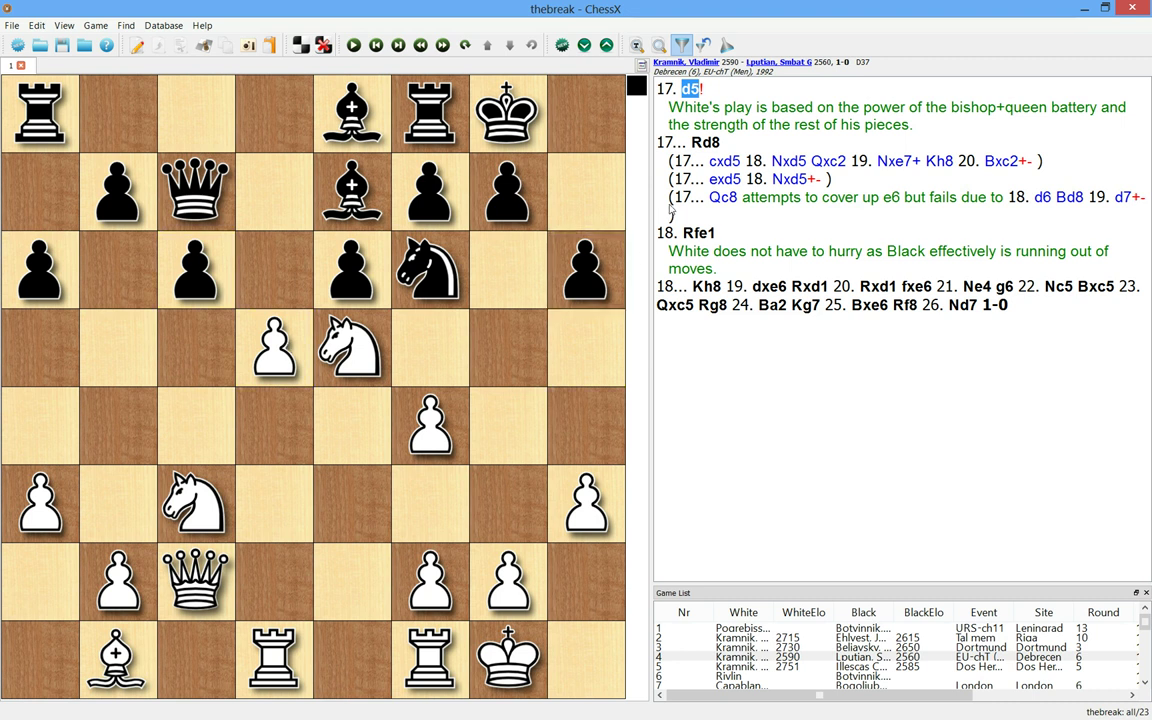
In the 17...cxd5 18. Nxd5 line, add the sideline 18...Nxd5 19. Qh7#.
left_click(724, 161)
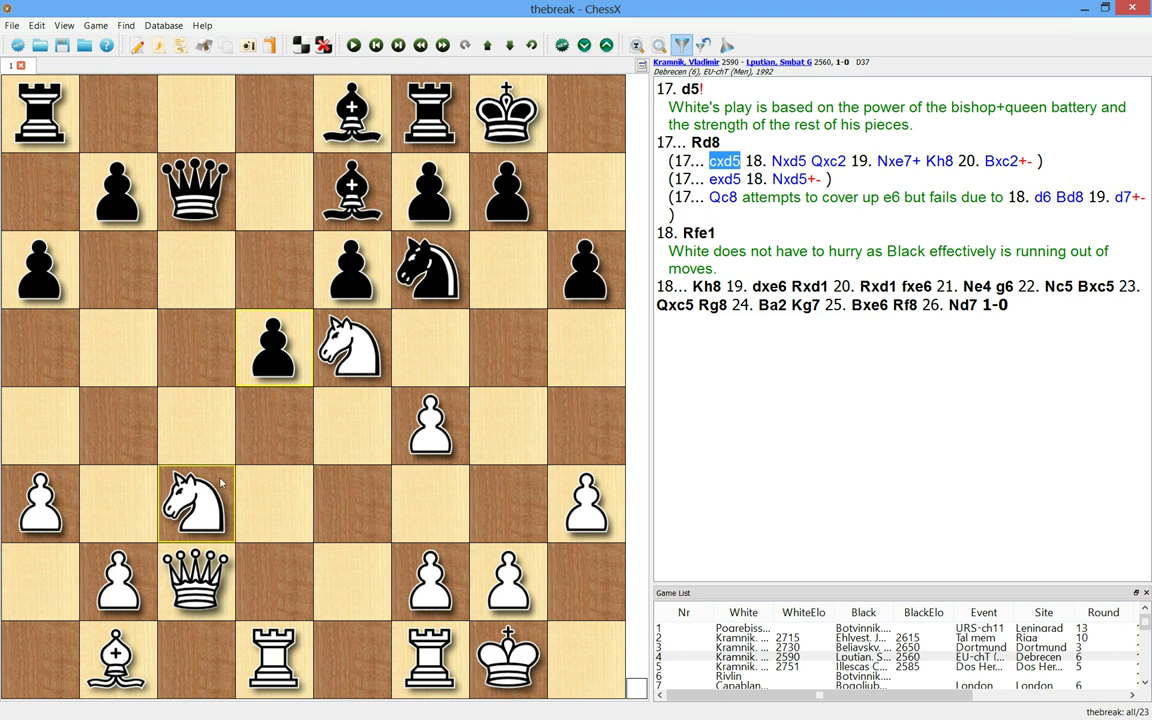
key("Right")
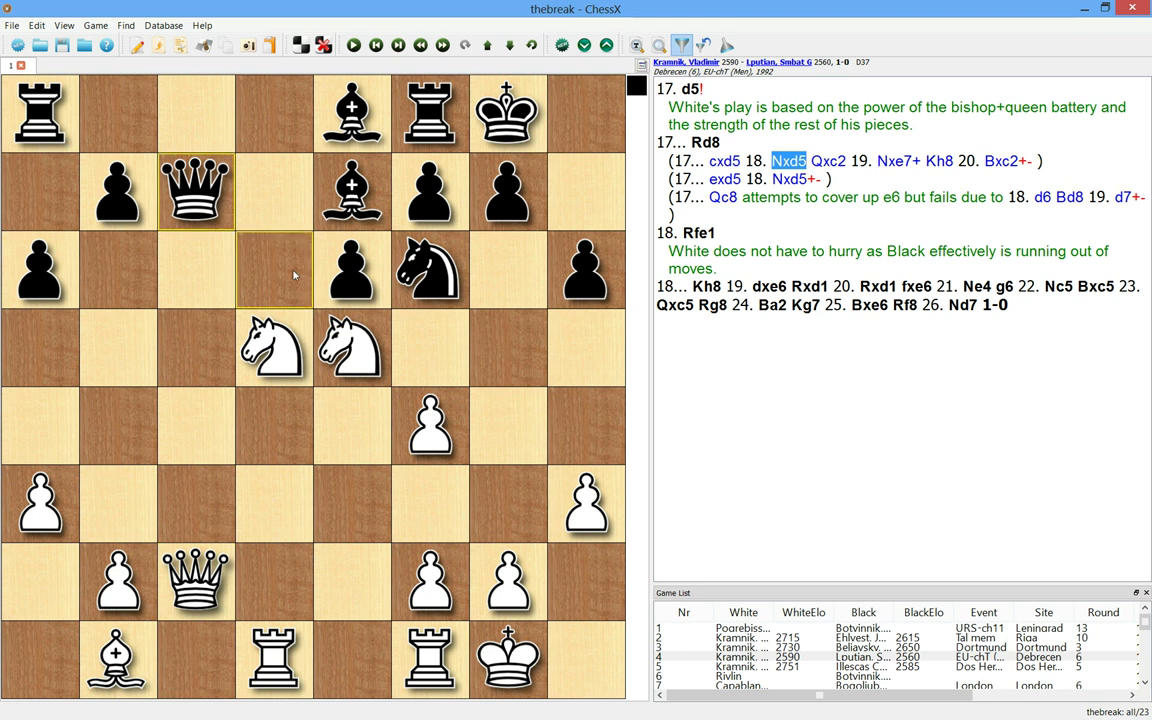
left_click_drag(405, 254, 282, 345)
left_click_drag(196, 578, 606, 192)
key("Left")
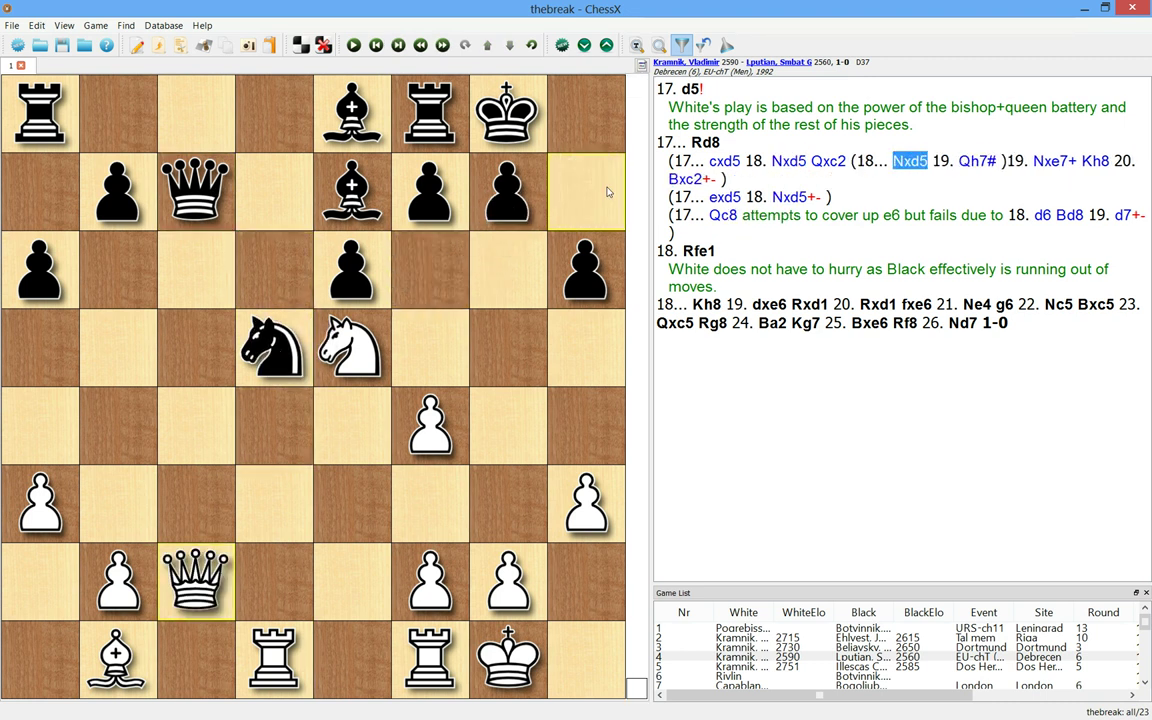
key("Left")
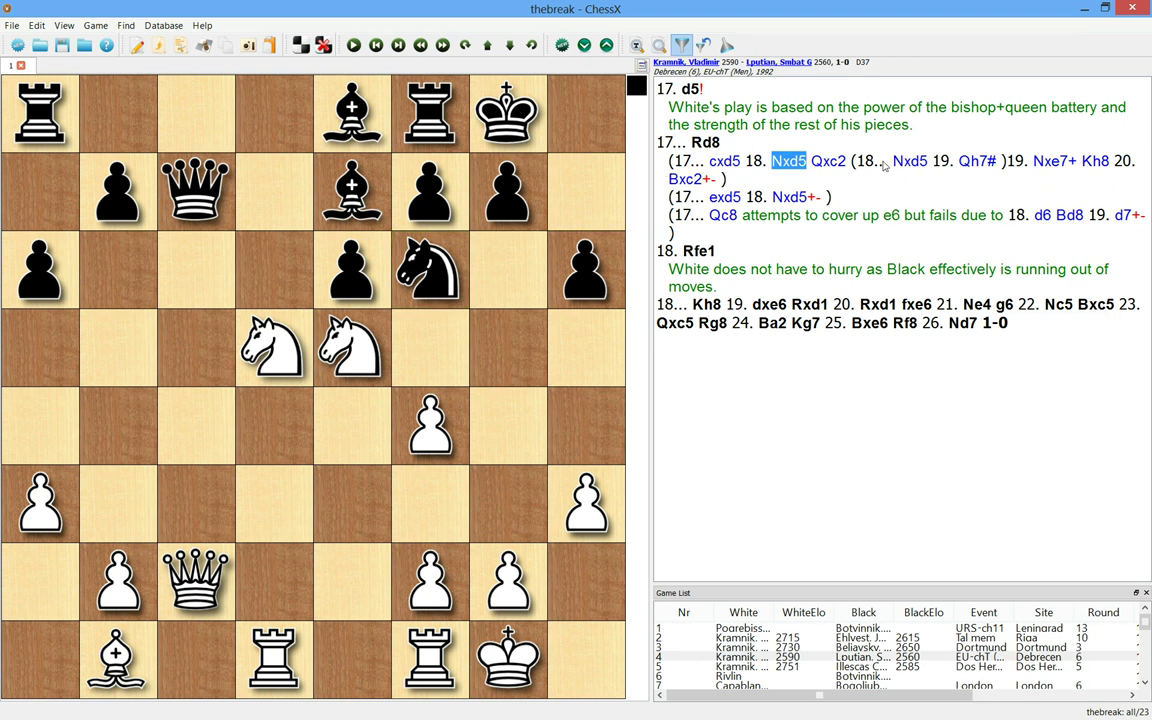
Add a second alternative, 18...exd5 19. Qxc7, at the same position.
left_click_drag(348, 272, 273, 345)
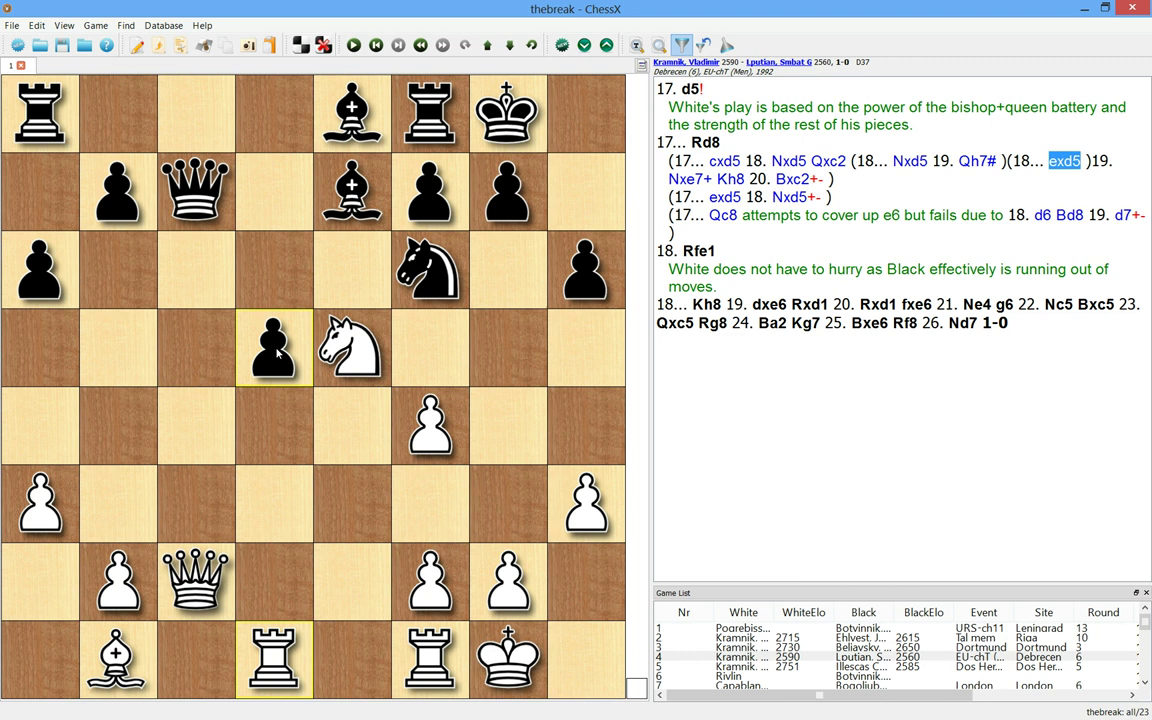
left_click_drag(195, 580, 196, 192)
key("Left")
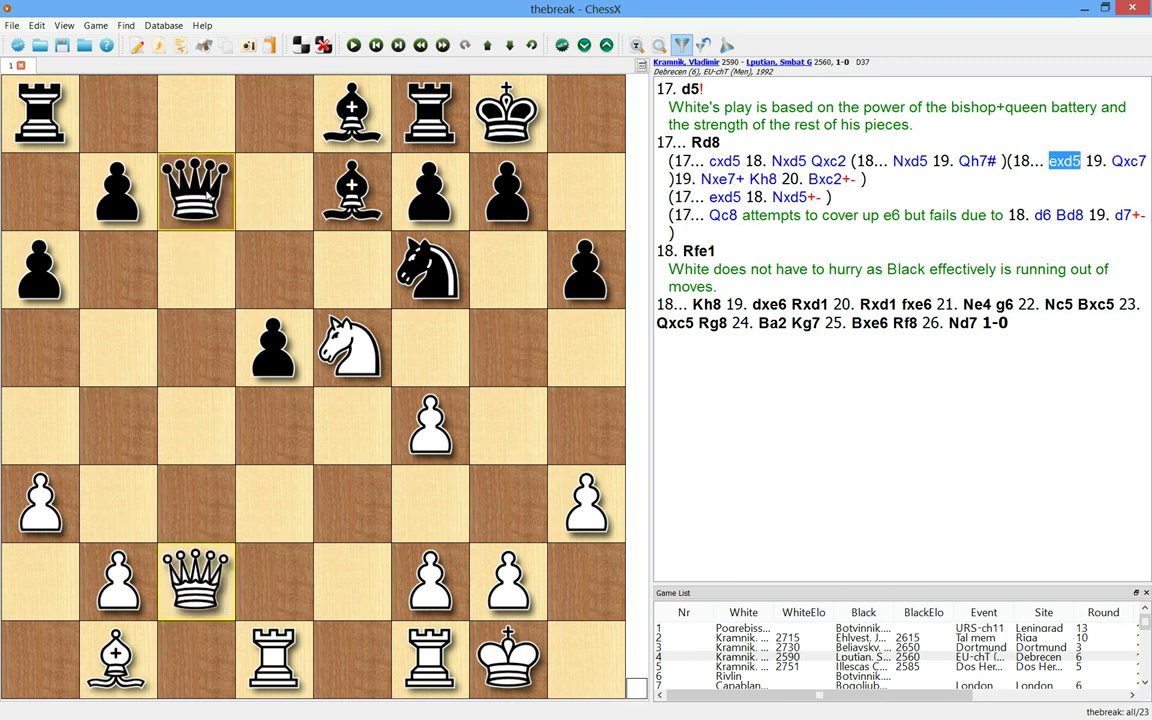
key("Left")
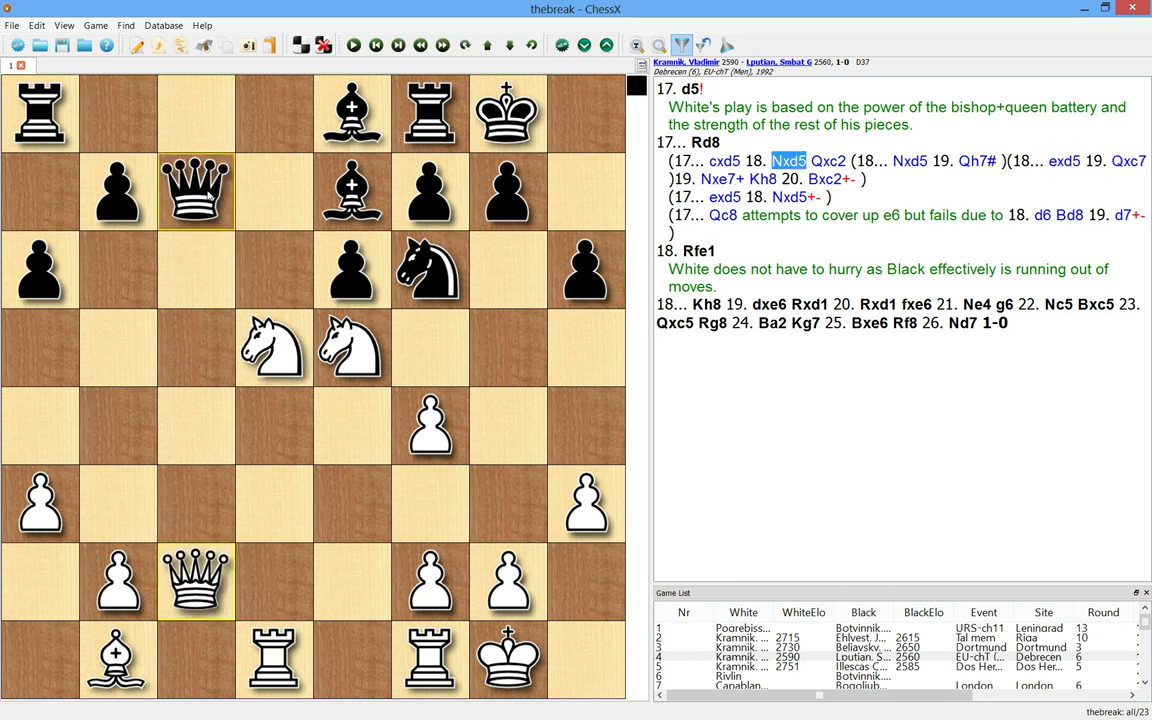
Review the 18...Qxc2 line through 20. Bxc2, then the 17...exd5 18. Nxd5 sideline.
left_click(826, 162)
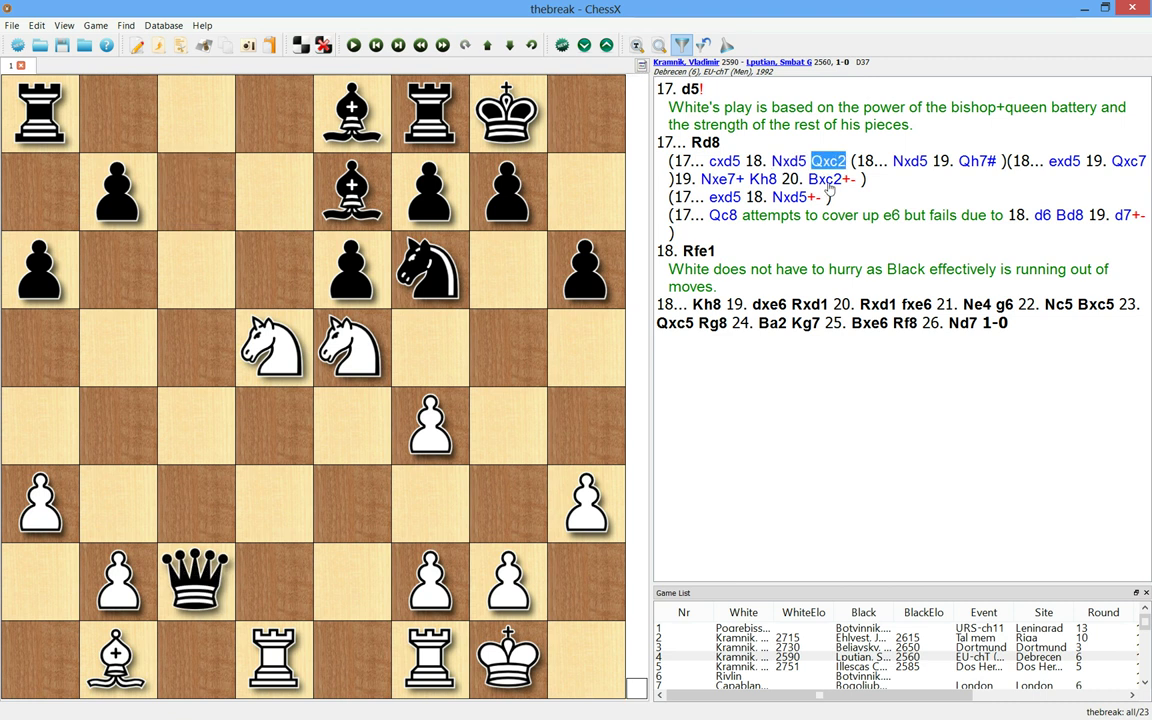
key("Right")
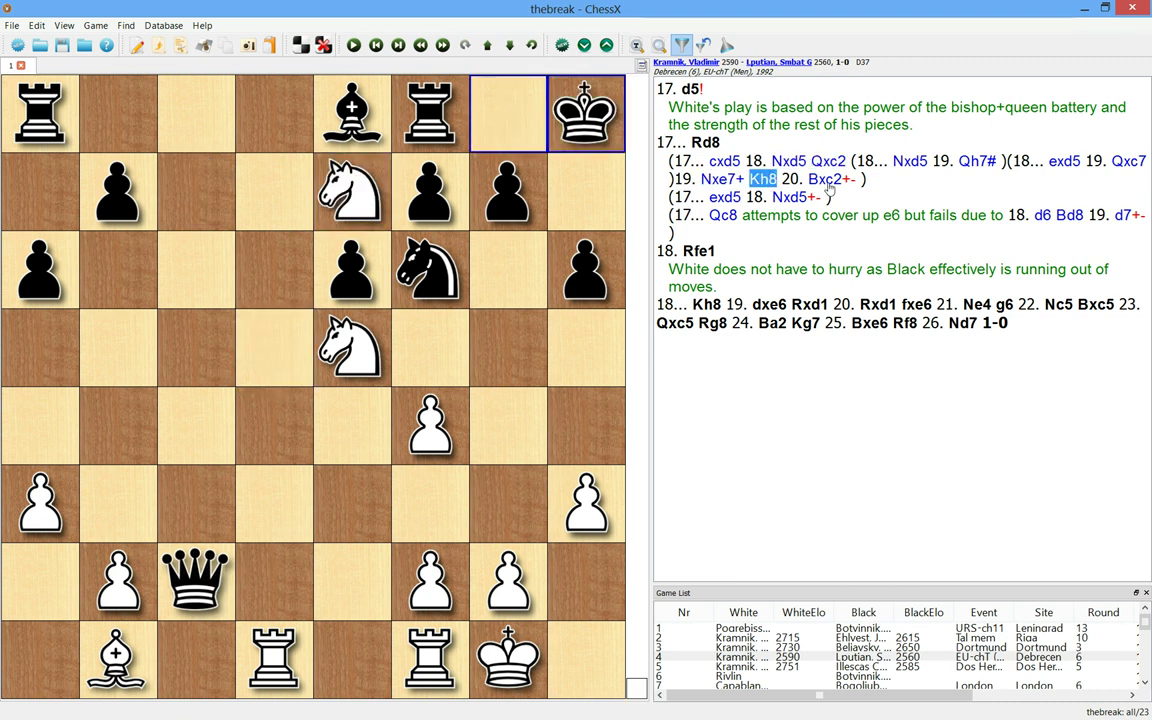
left_click(828, 186)
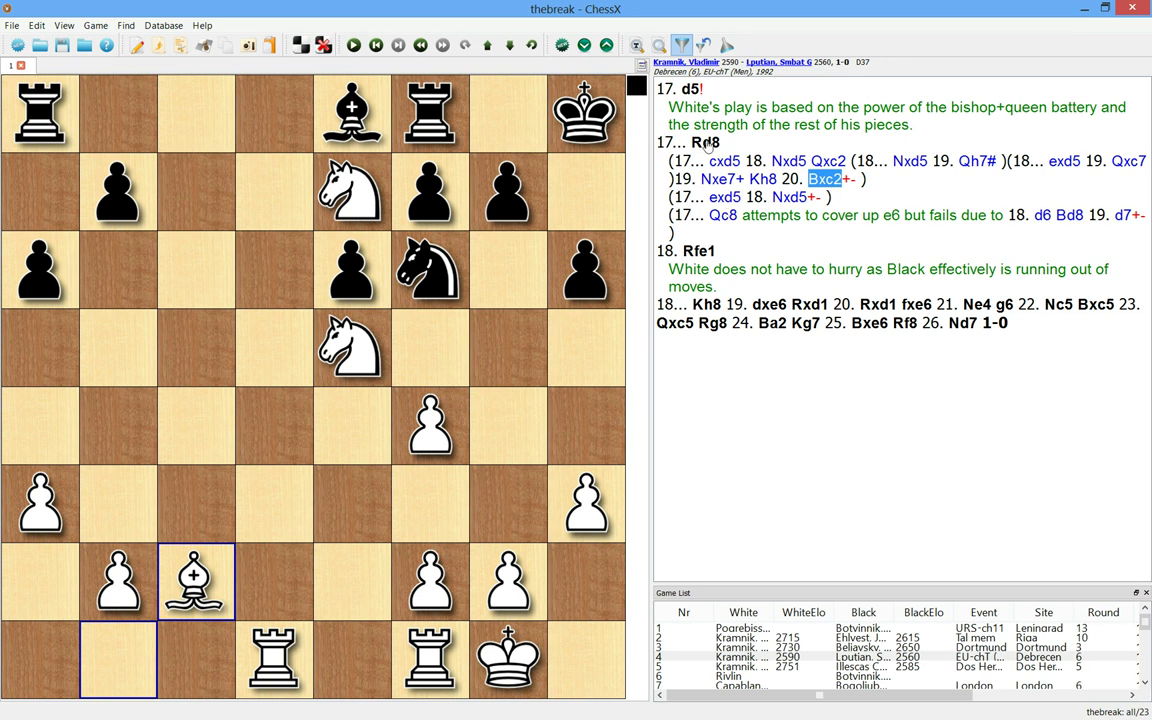
left_click(691, 90)
left_click(716, 199)
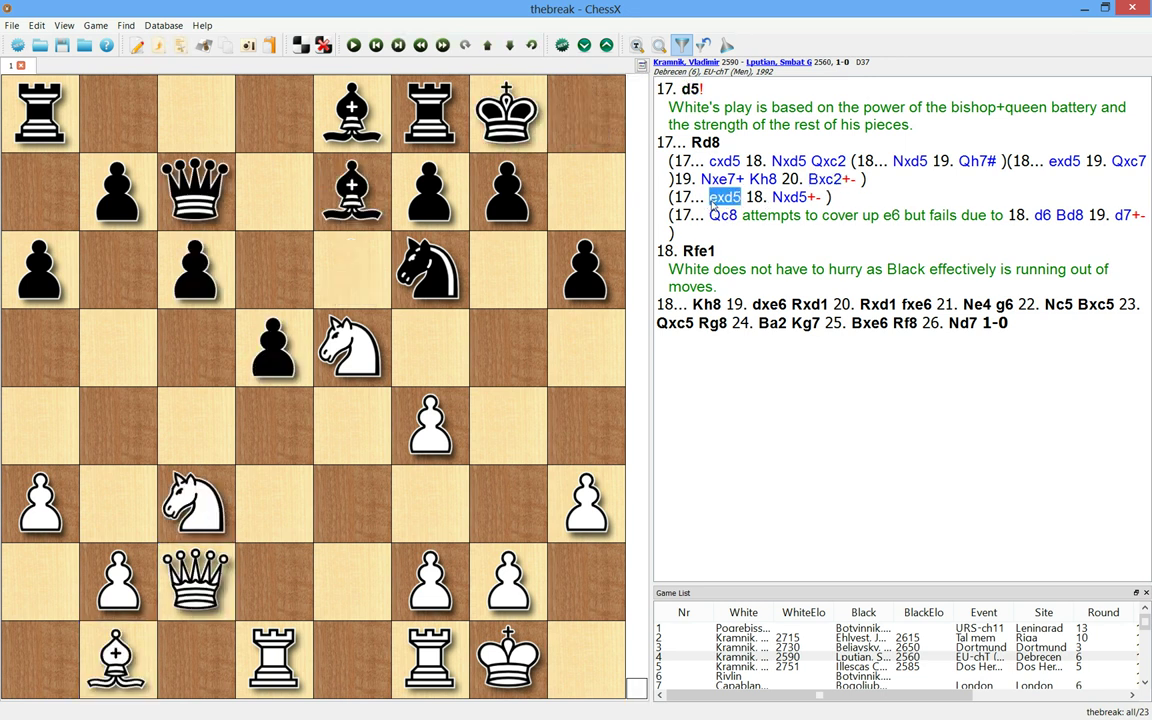
key("Right")
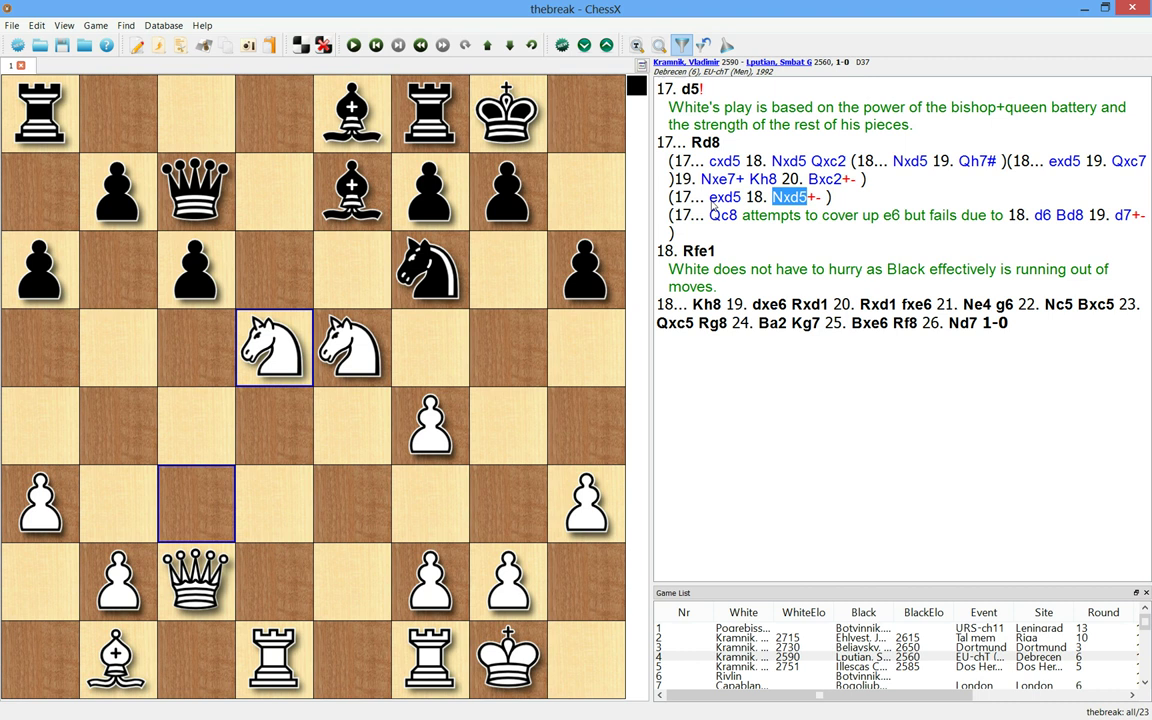
In the 17...Qc8 sideline, advance the d-pawn to d6 and then d7.
left_click(692, 90)
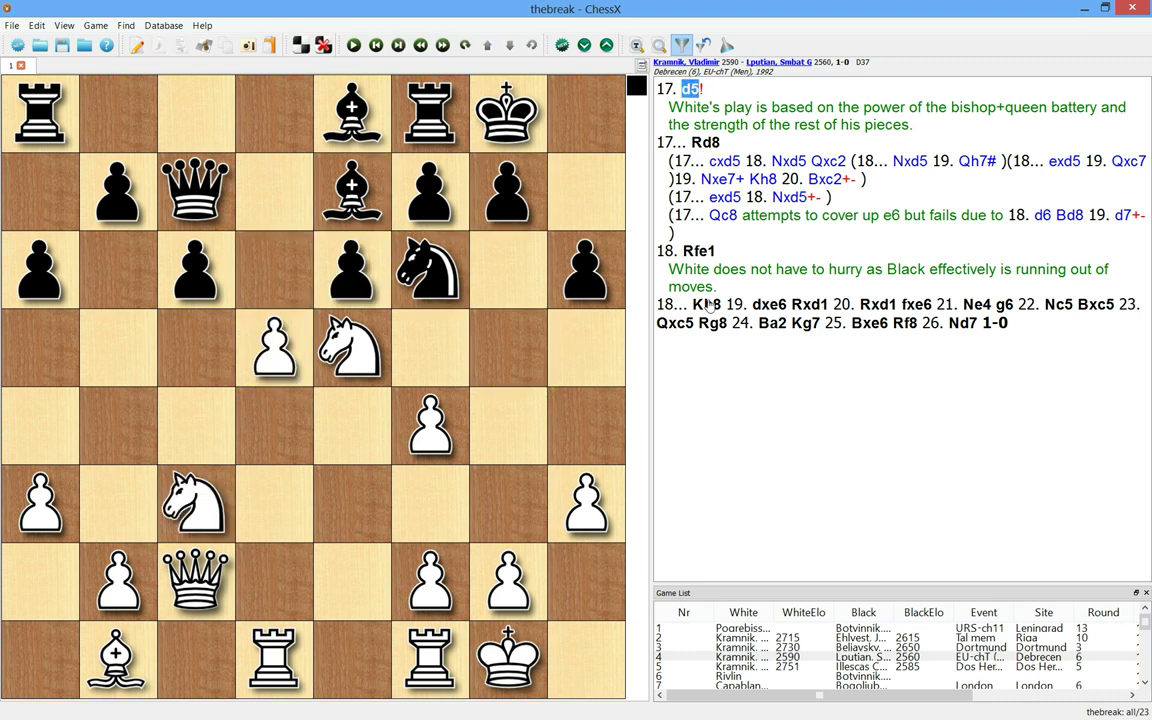
left_click(723, 217)
left_click_drag(253, 321, 273, 283)
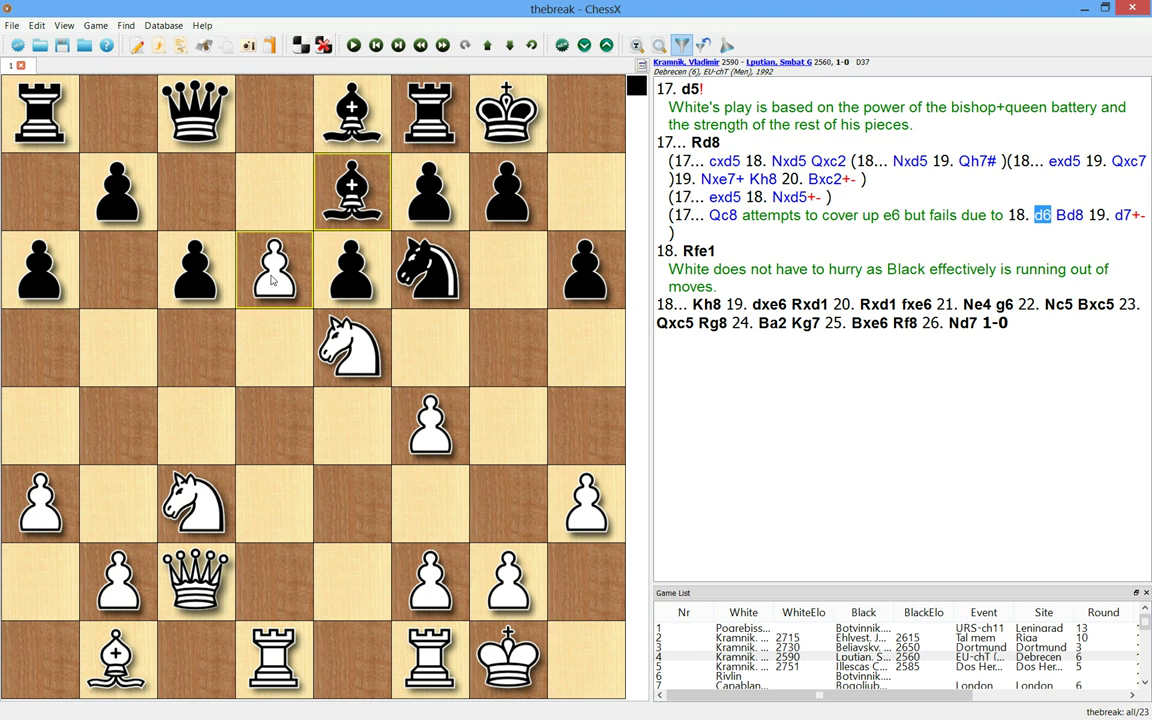
scroll(273, 281, "down", 1)
left_click_drag(273, 276, 279, 196)
Finish the line with 19...Bxd7 20. Nxd7 Nxd7 21. Qh7#, then return to 17. d5.
left_click_drag(351, 113, 275, 190)
left_click_drag(351, 345, 274, 207)
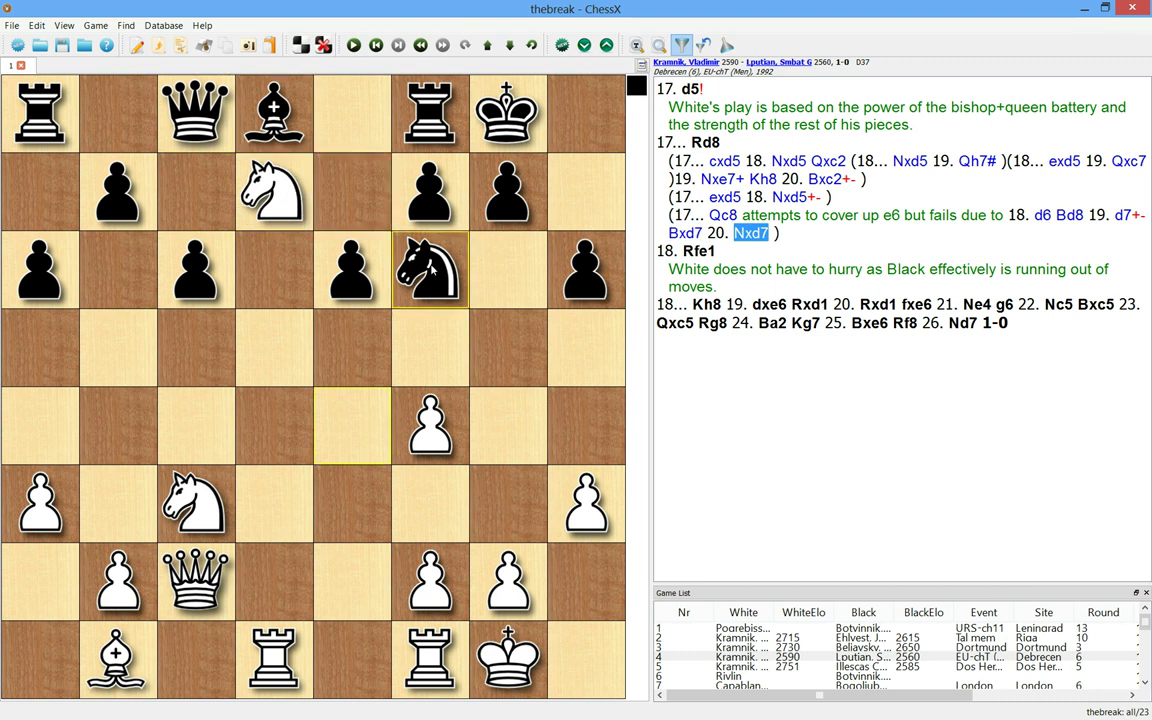
left_click_drag(388, 242, 274, 195)
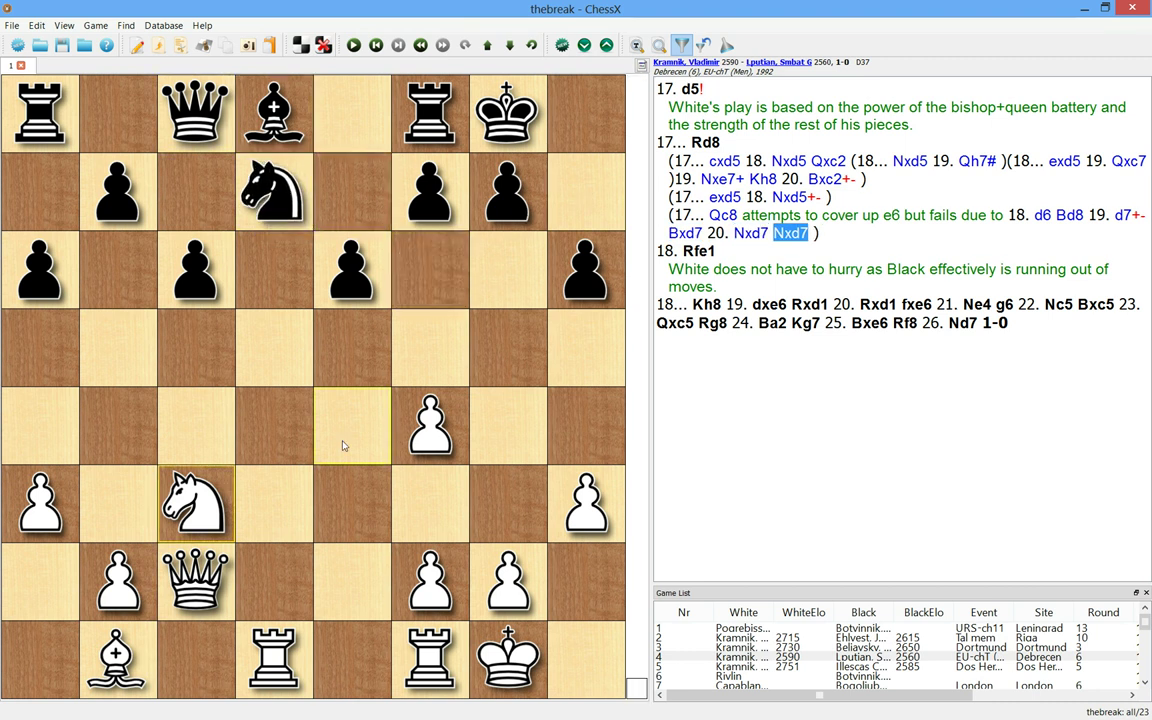
left_click_drag(190, 565, 572, 195)
left_click(690, 90)
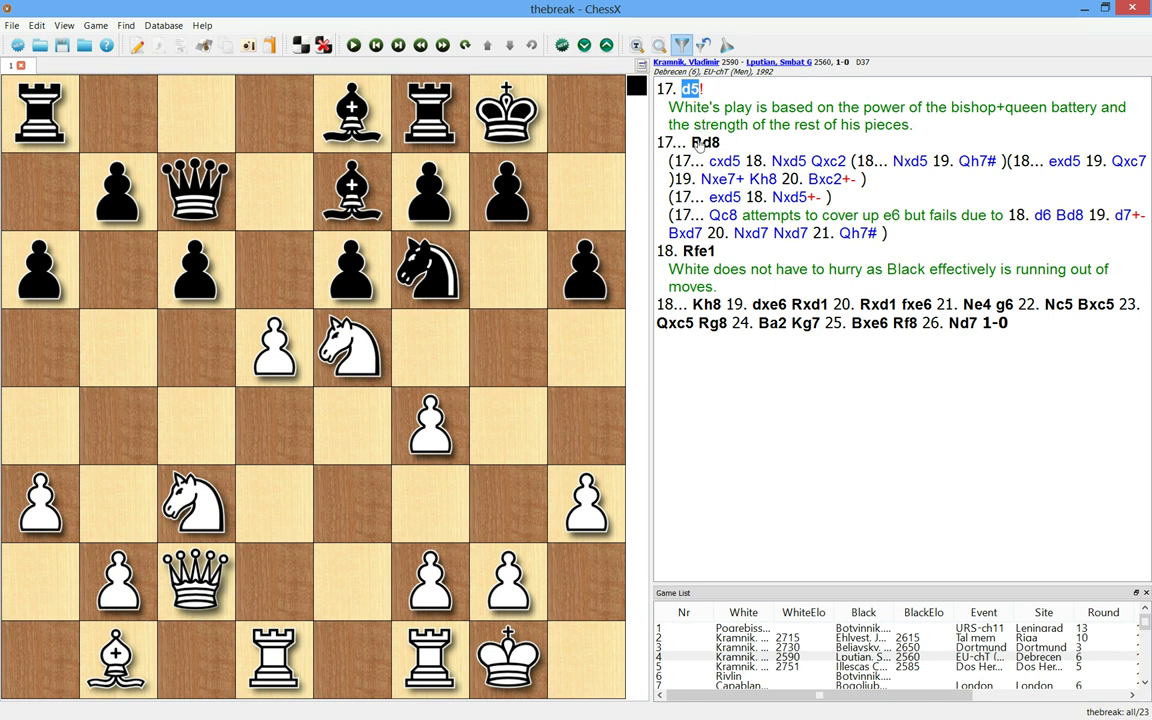
Step through the main line from 17...Rd8 via 18. Rfe1 and 18...Kh8 to 19. dxe6 and ...fxe6.
left_click(701, 143)
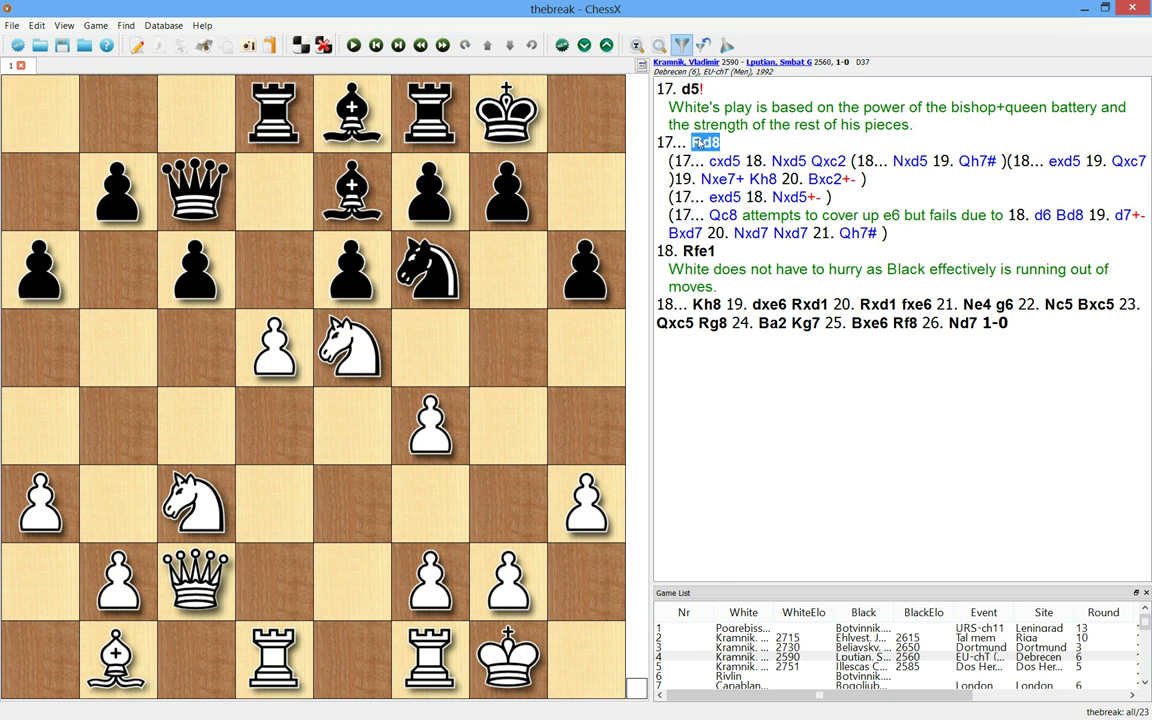
left_click(688, 255)
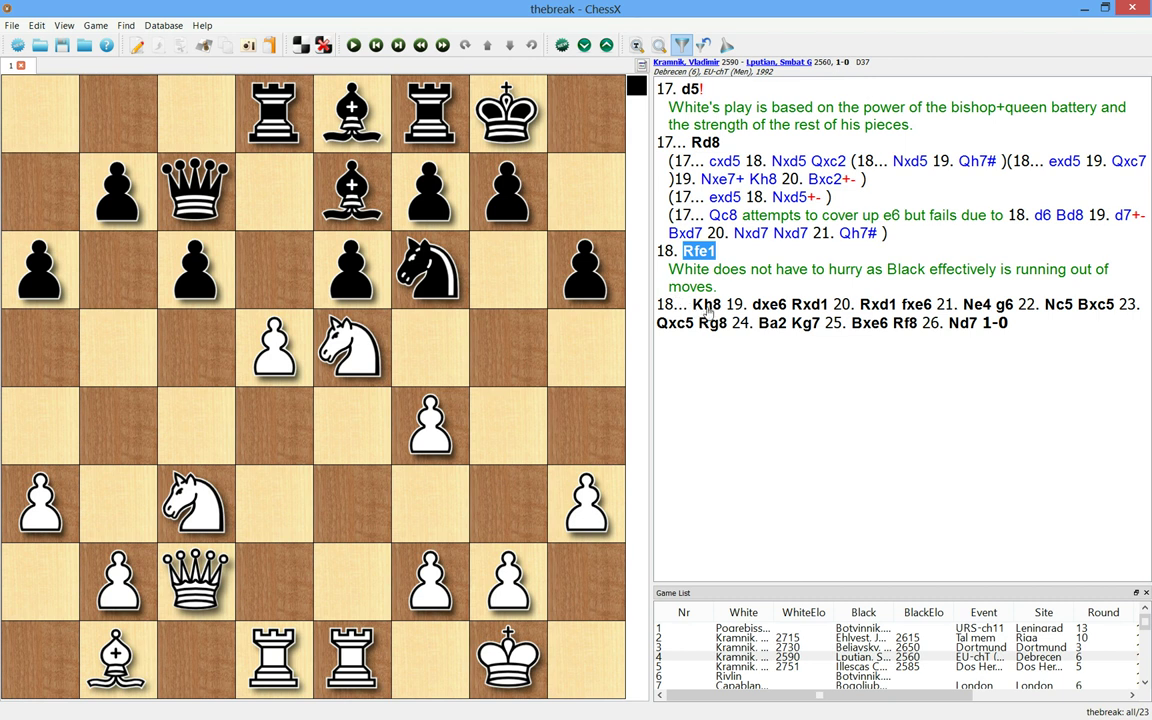
left_click(707, 305)
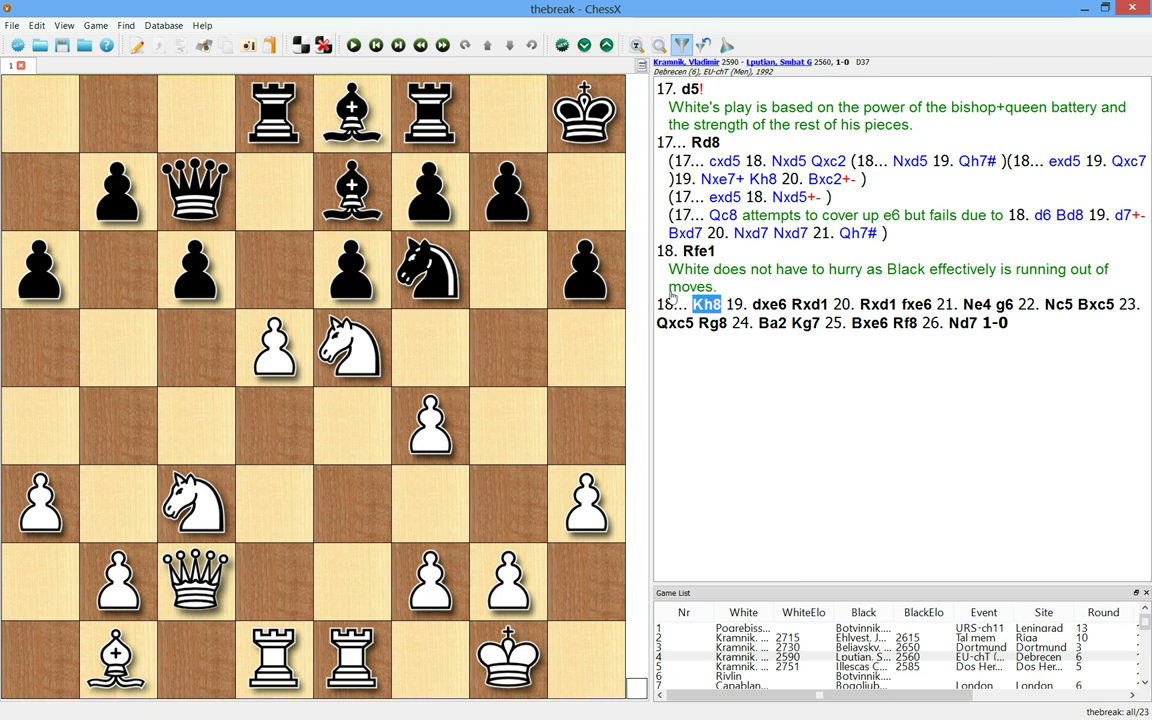
left_click(768, 305)
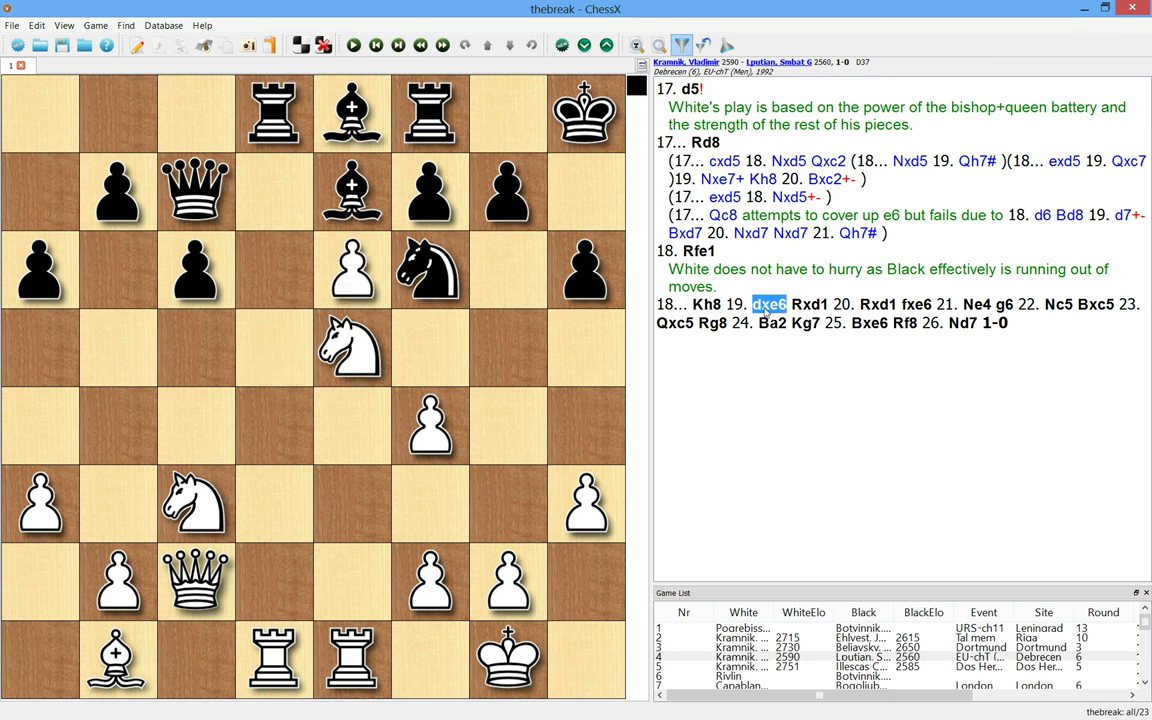
key("Right")
key("Right")
key("Right")
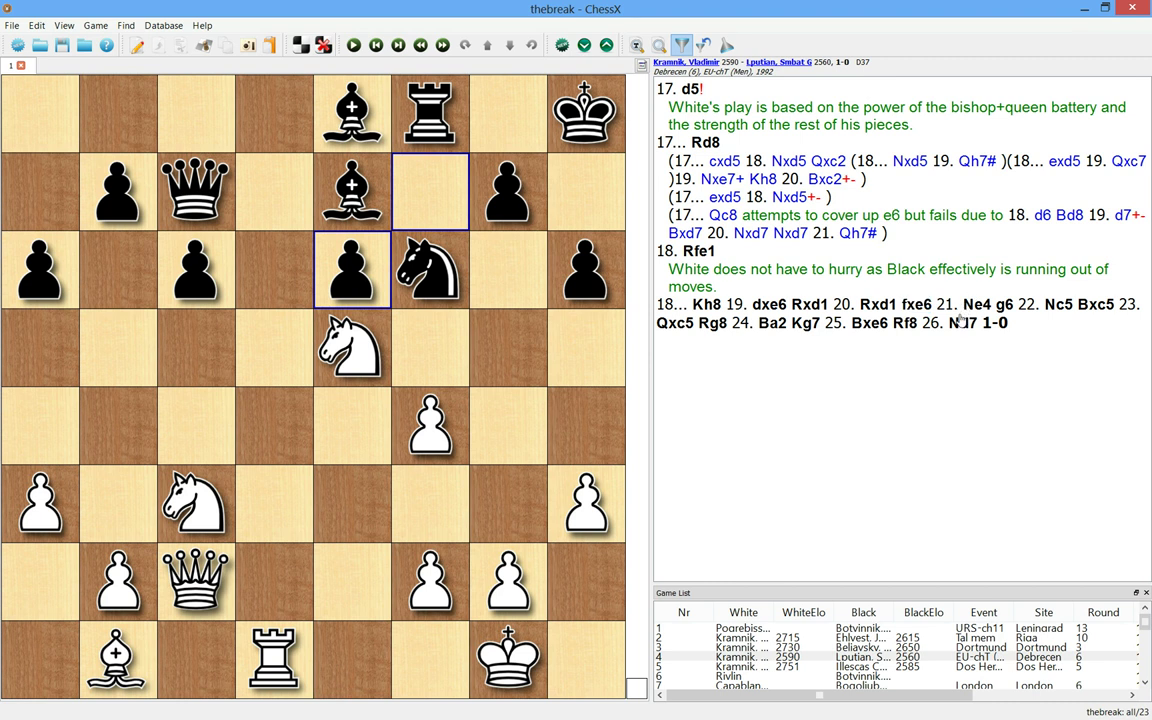
Replay the main line from 21. Ne4 g6 through 22. Nc5 Bxc5.
left_click(977, 305)
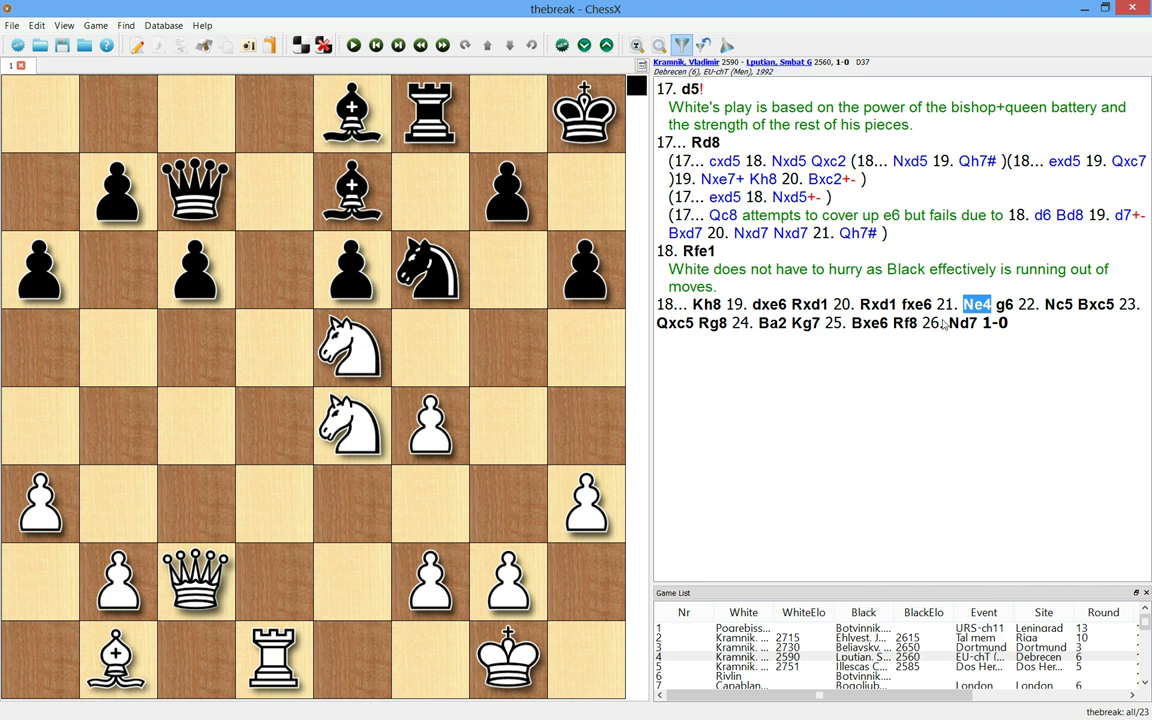
key("Right")
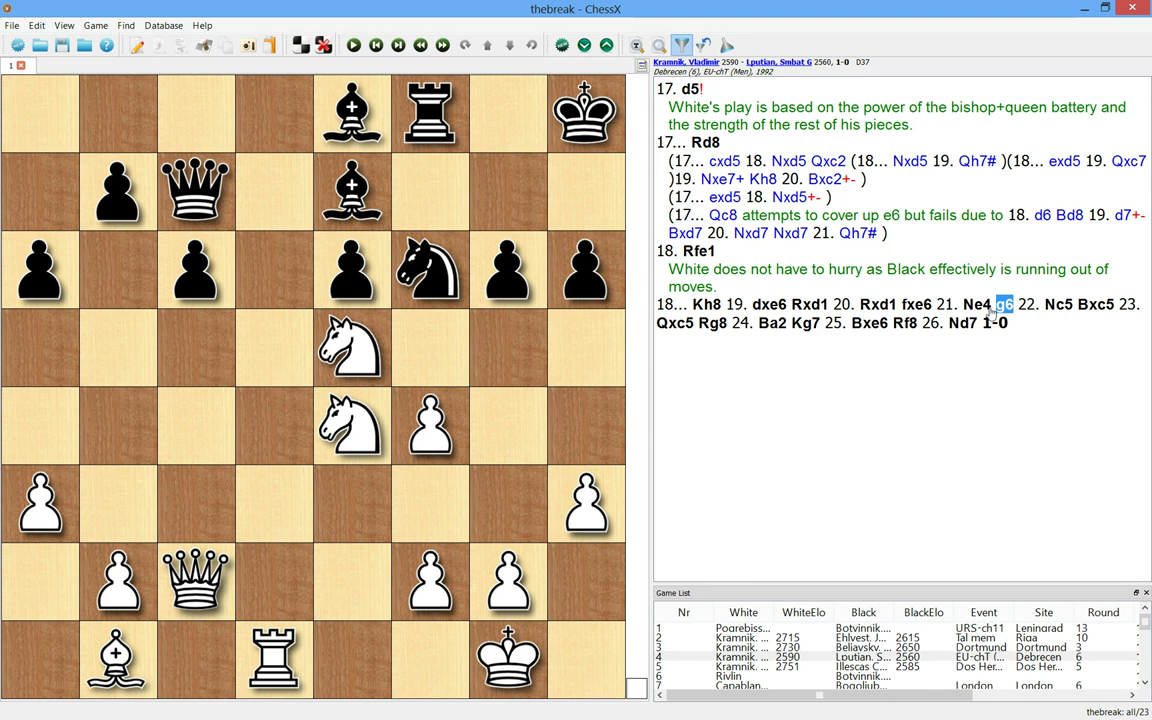
key("Left")
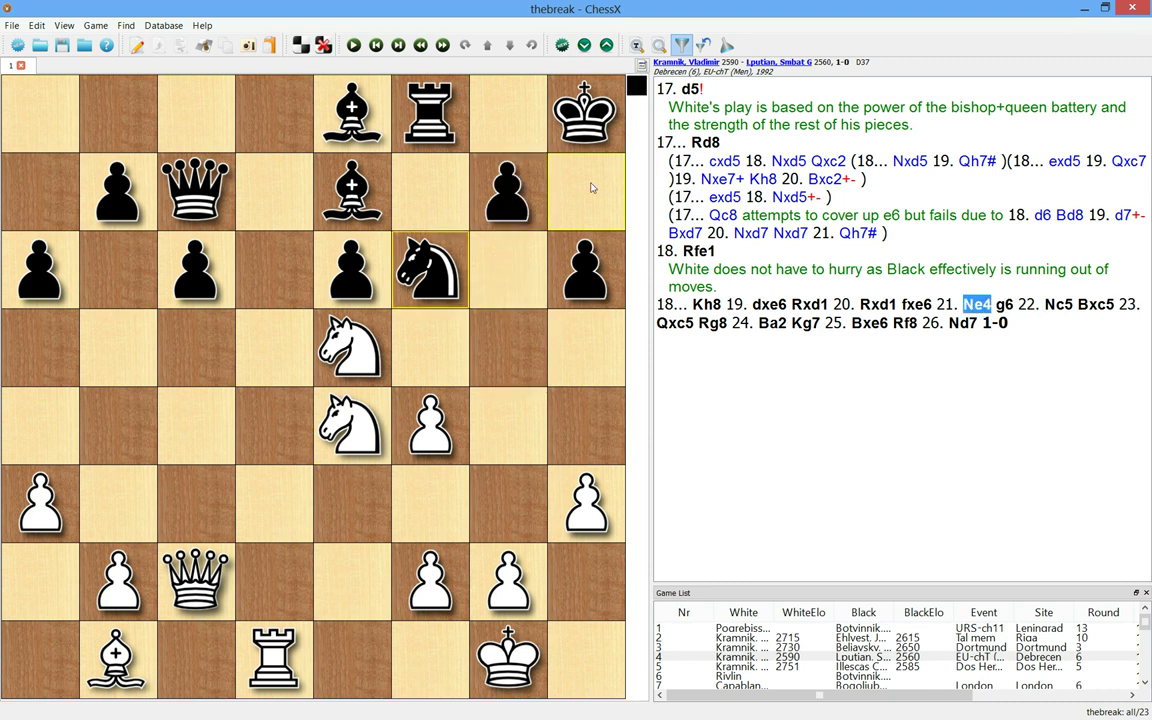
key("Right")
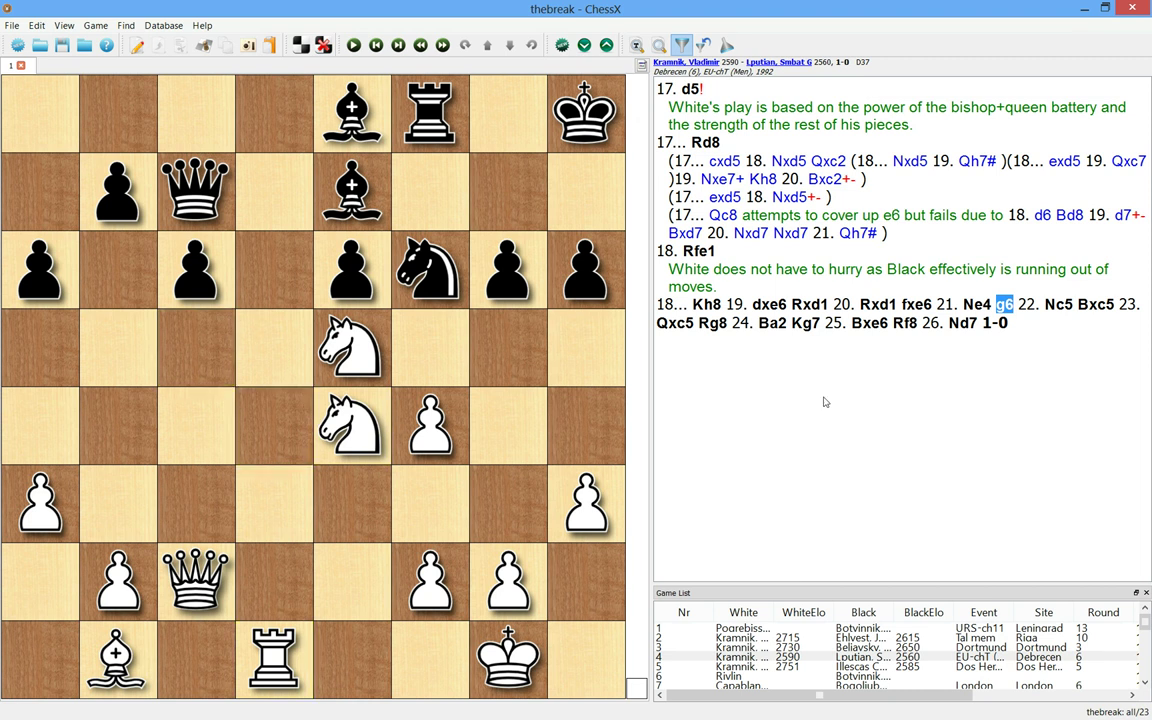
key("Right")
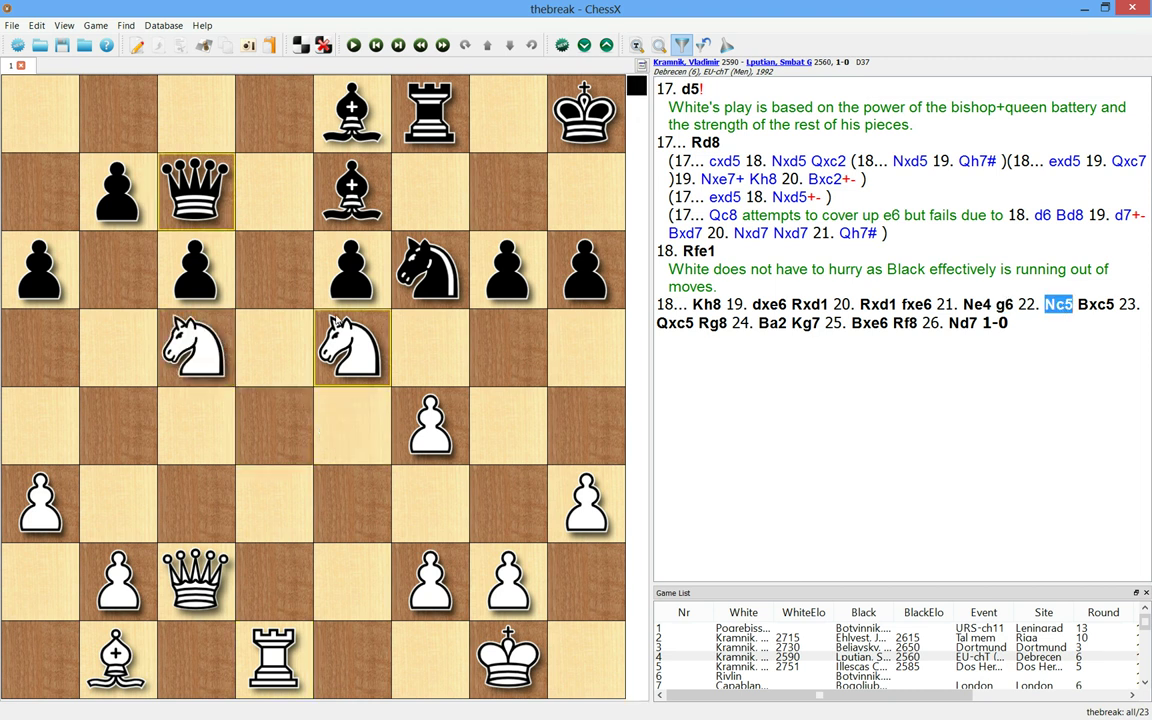
left_click(1097, 305)
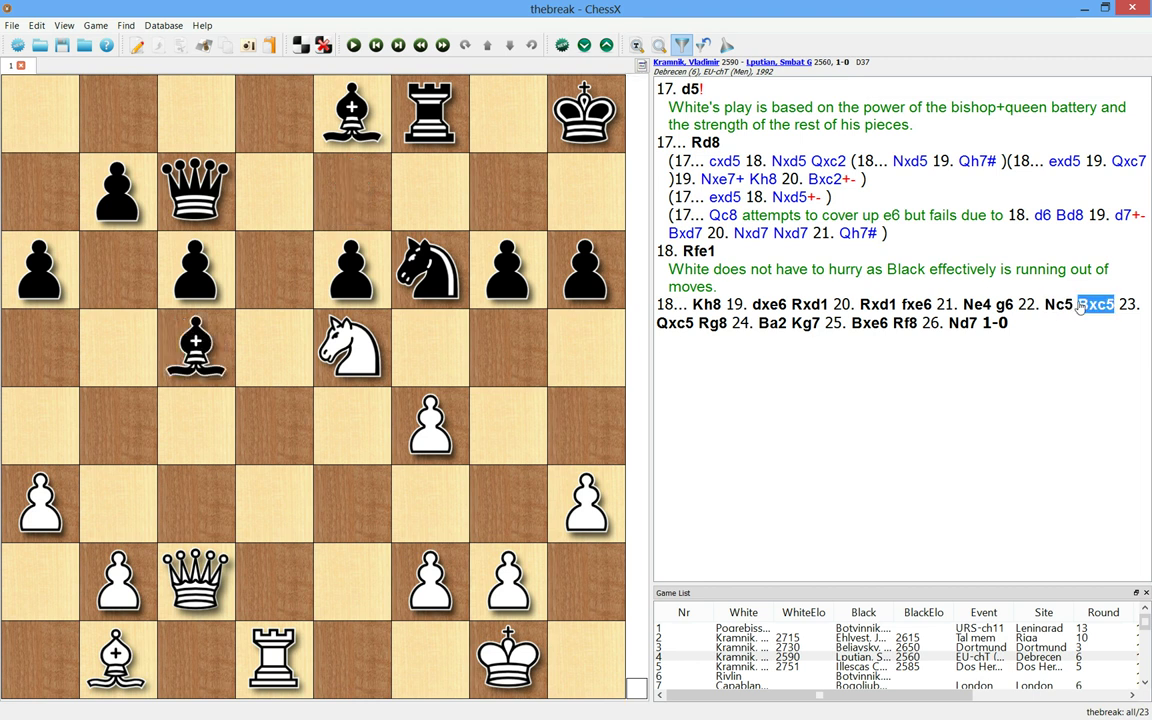
Continue from 23. Qxc5 Rg8 24. Ba2 Kg7 25. Bxe6 Rf8 to 26. Nd7.
left_click(684, 326)
key("Right")
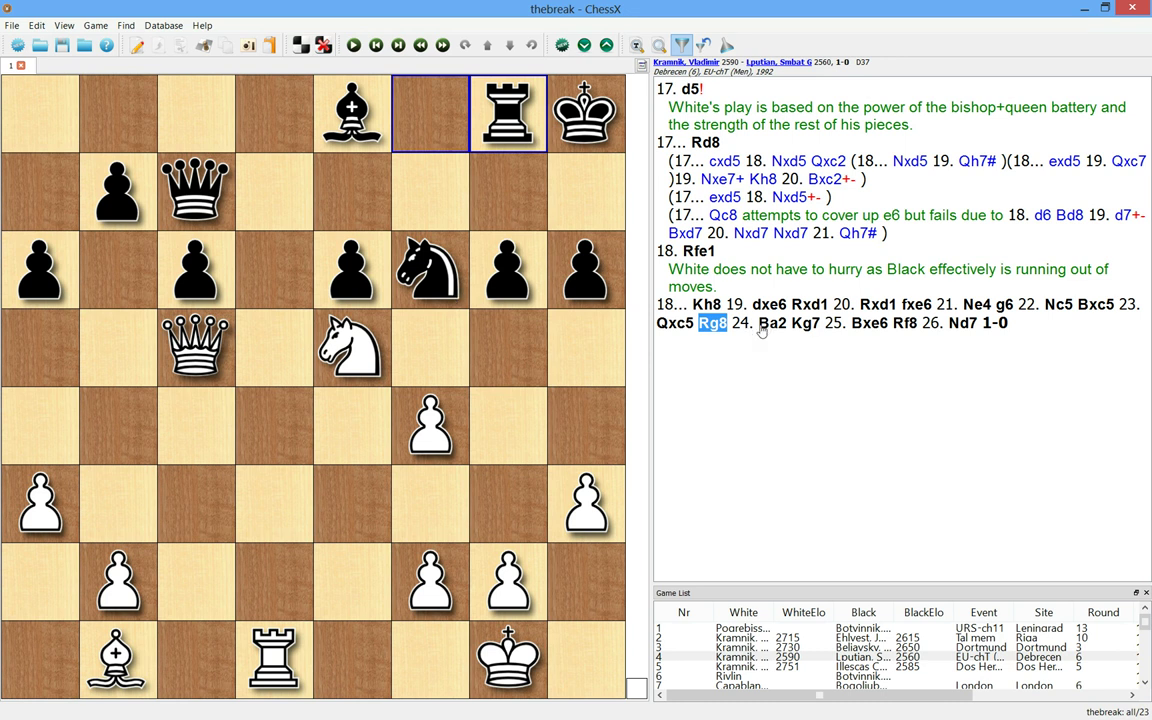
key("Right")
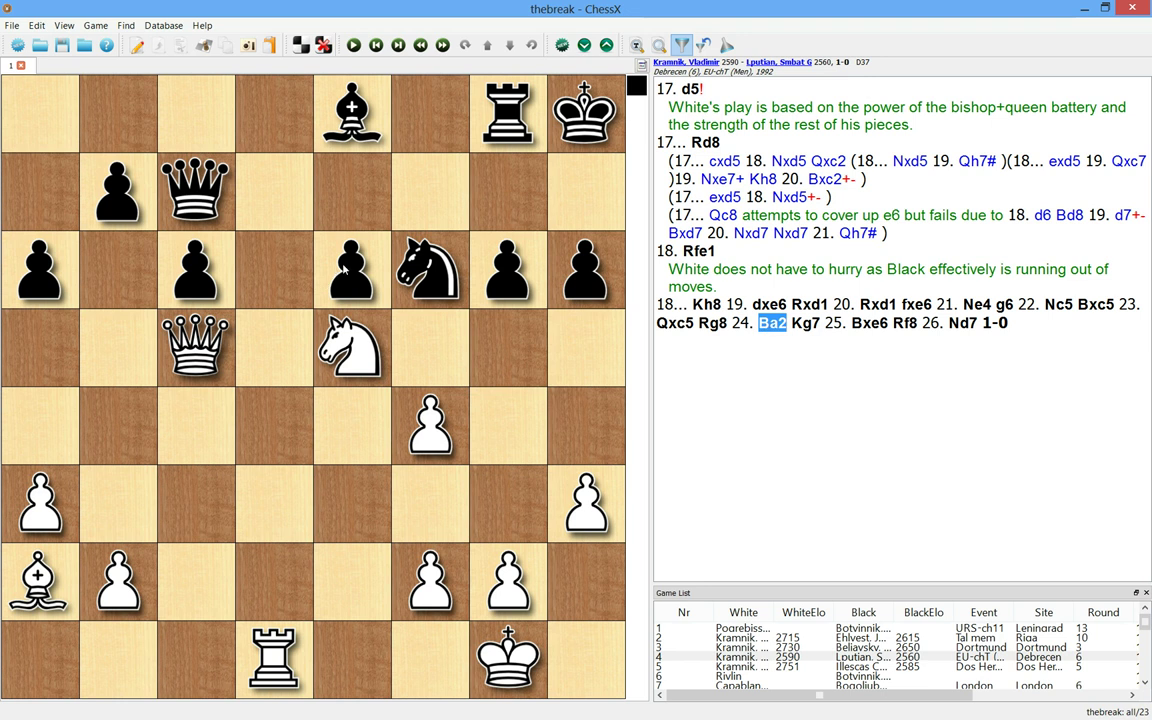
left_click(806, 326)
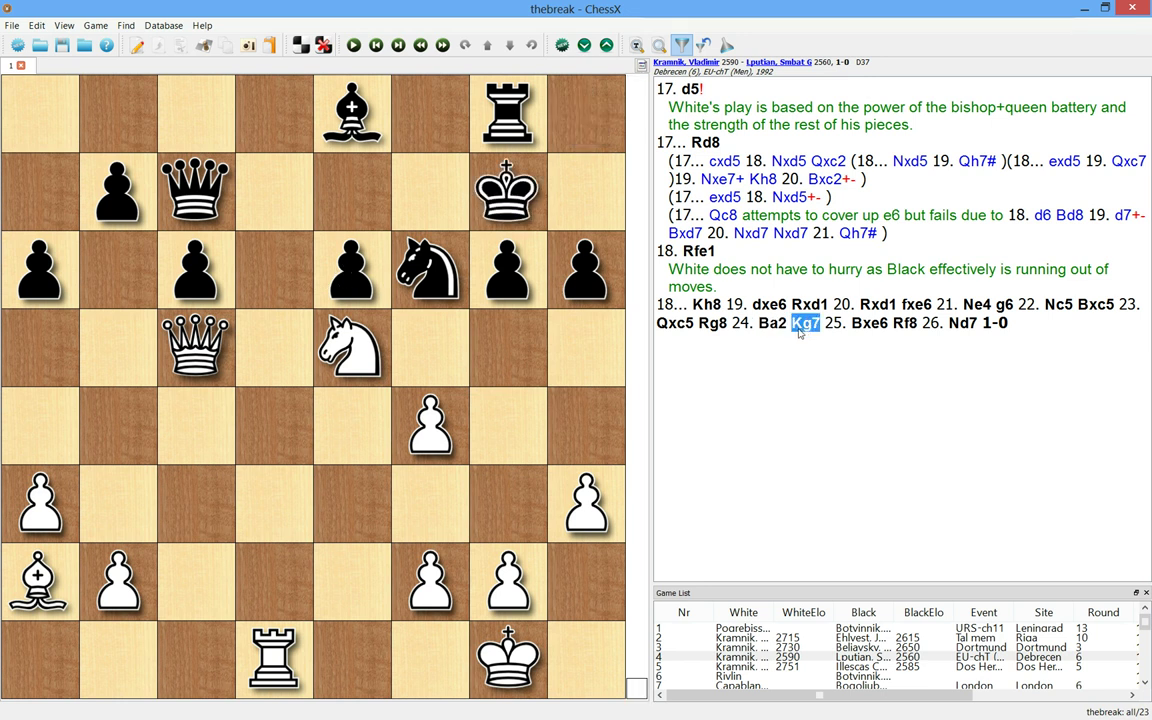
left_click(868, 323)
left_click(900, 322)
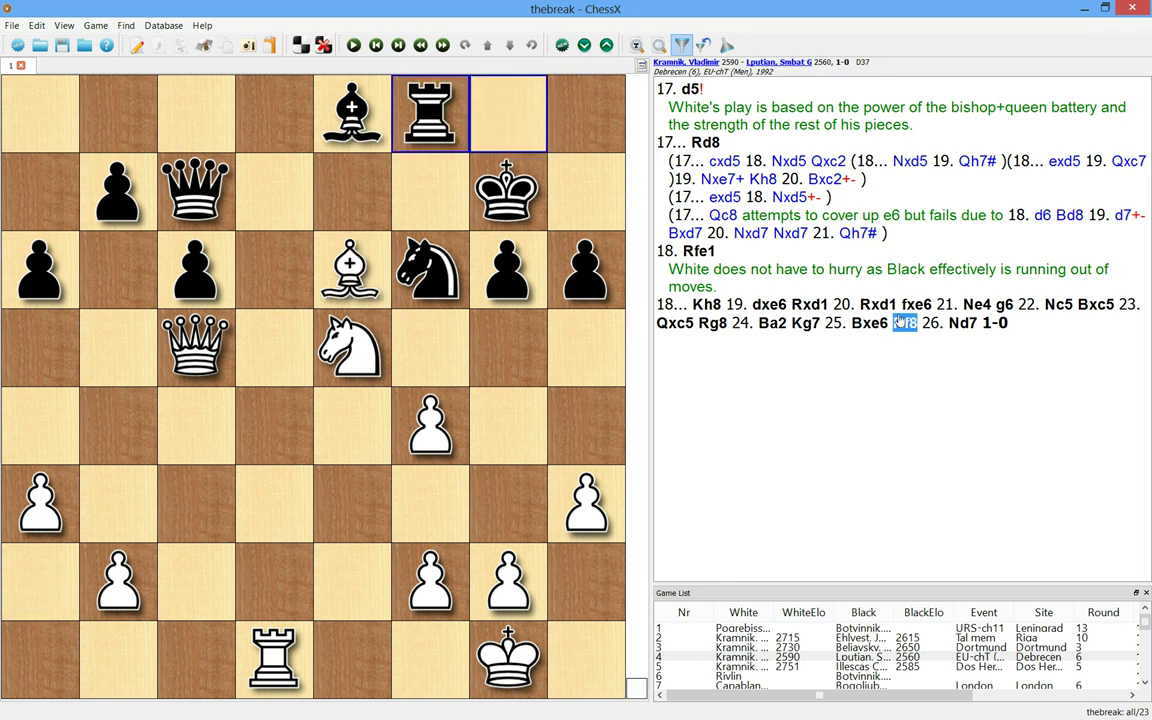
key("Right")
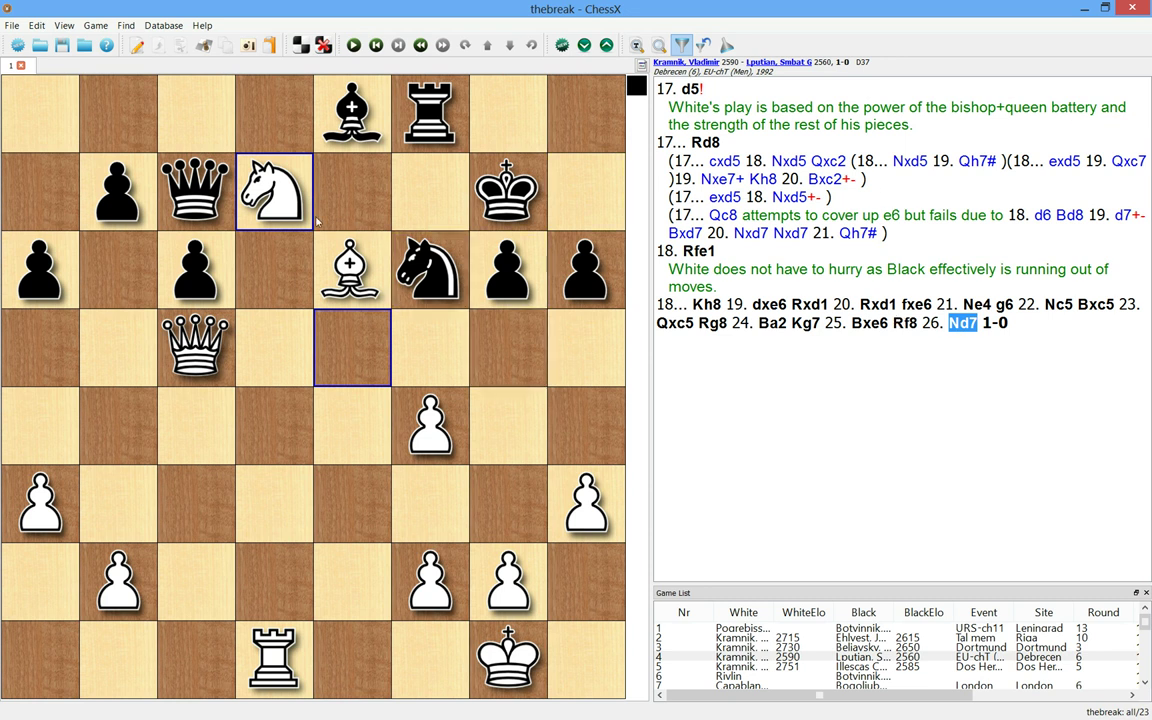
Append 26...Bxd7 27. Qe7+ Kh8 28. Qxf8+ Kh7 29. Qxf6 to the main line, then return to 26. Nd7.
mouse_move(350, 115)
left_mouse_down()
mouse_move(322, 192)
mouse_move(268, 188)
left_mouse_up()
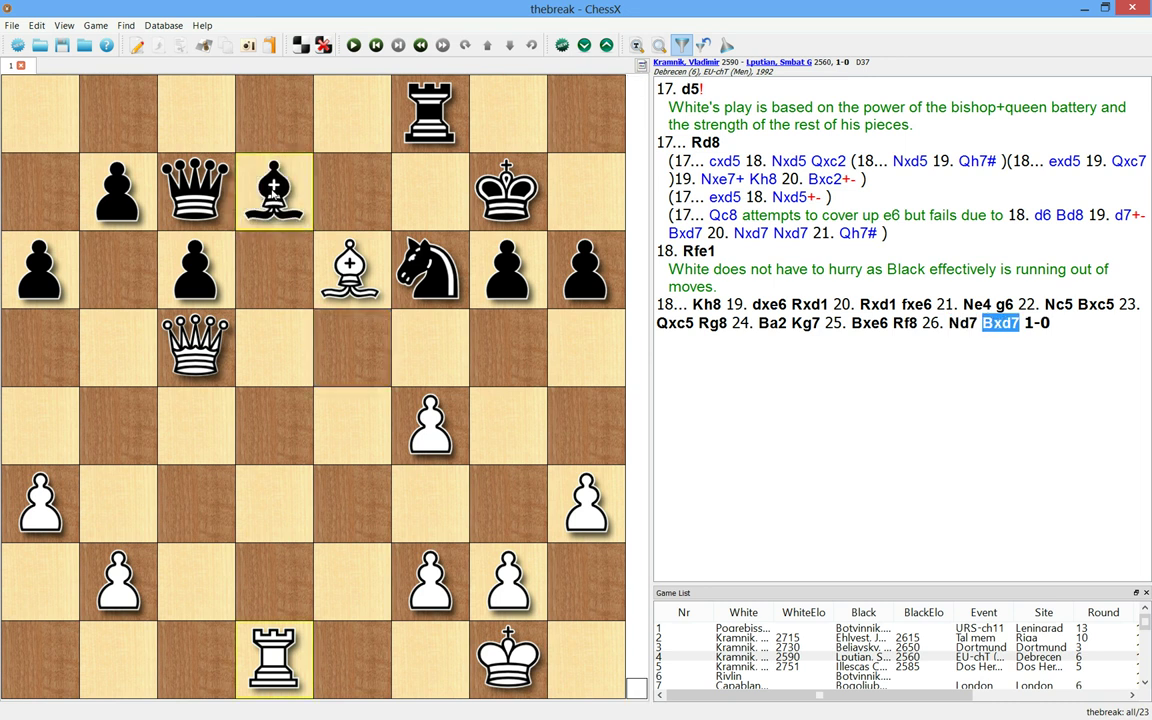
left_click_drag(196, 350, 352, 187)
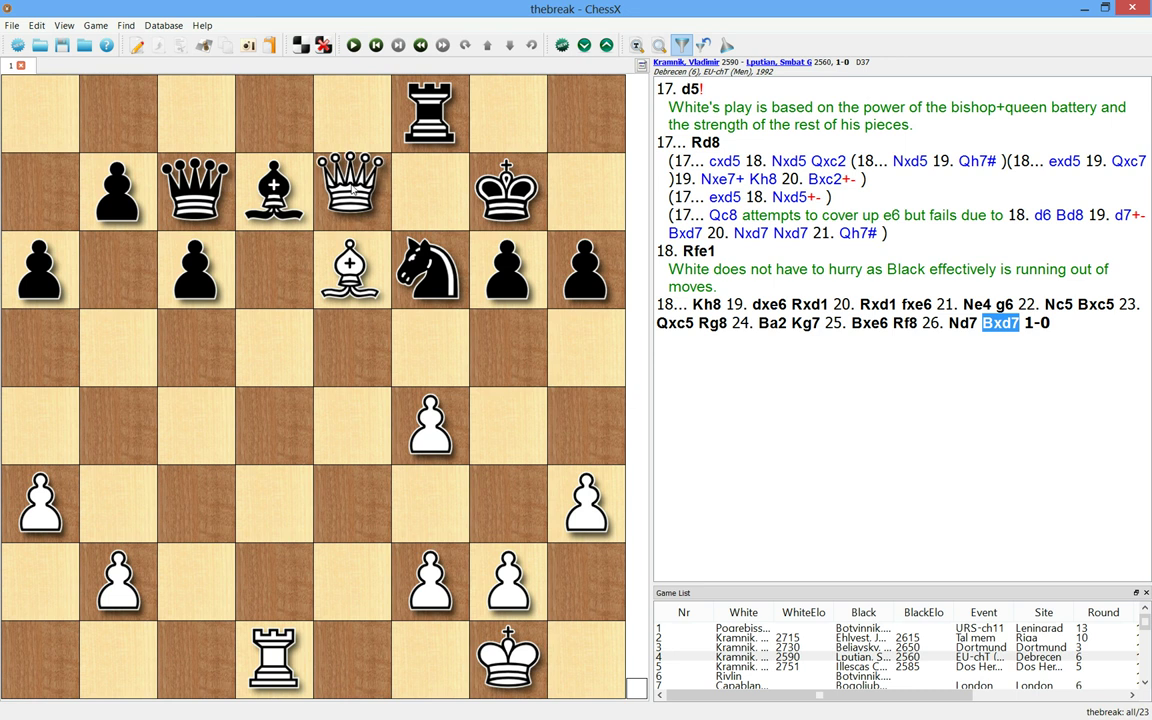
left_click_drag(352, 187, 352, 187)
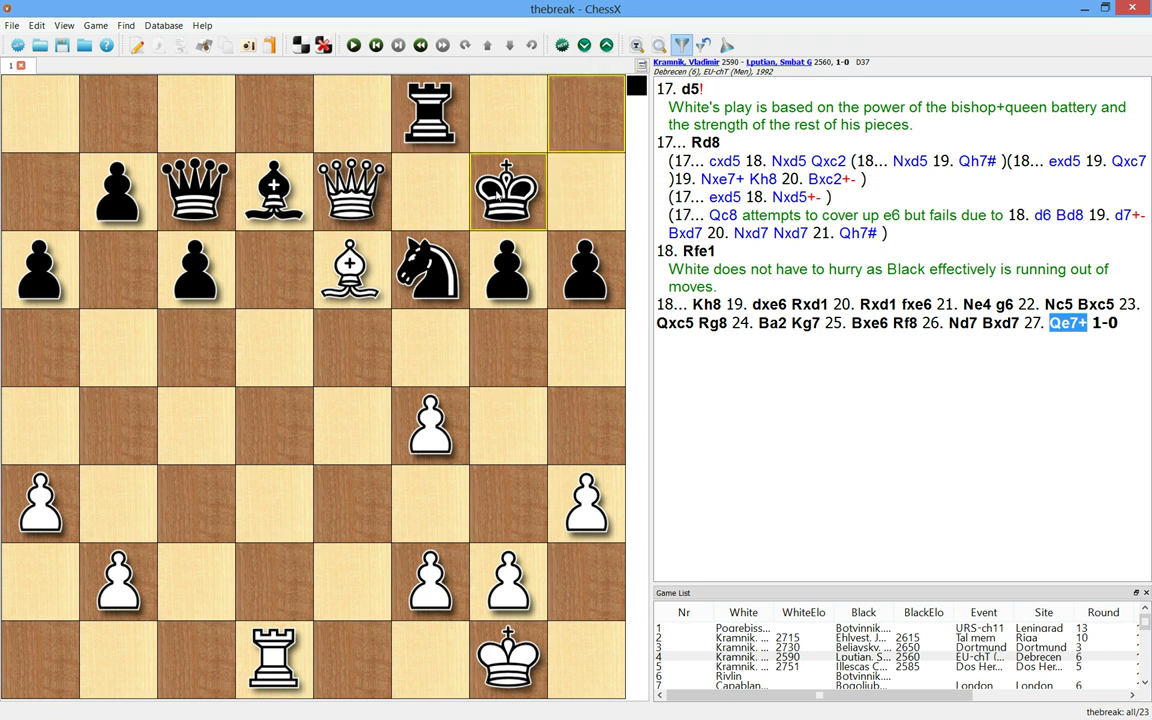
left_click_drag(500, 195, 585, 112)
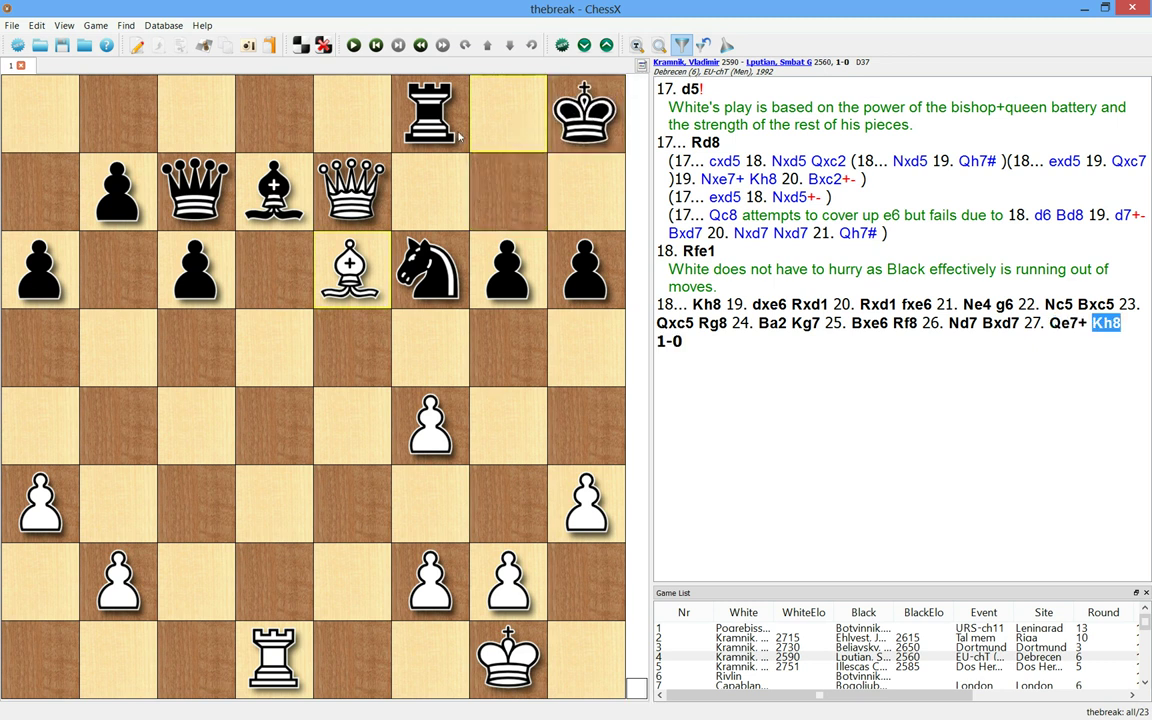
left_click_drag(350, 190, 428, 118)
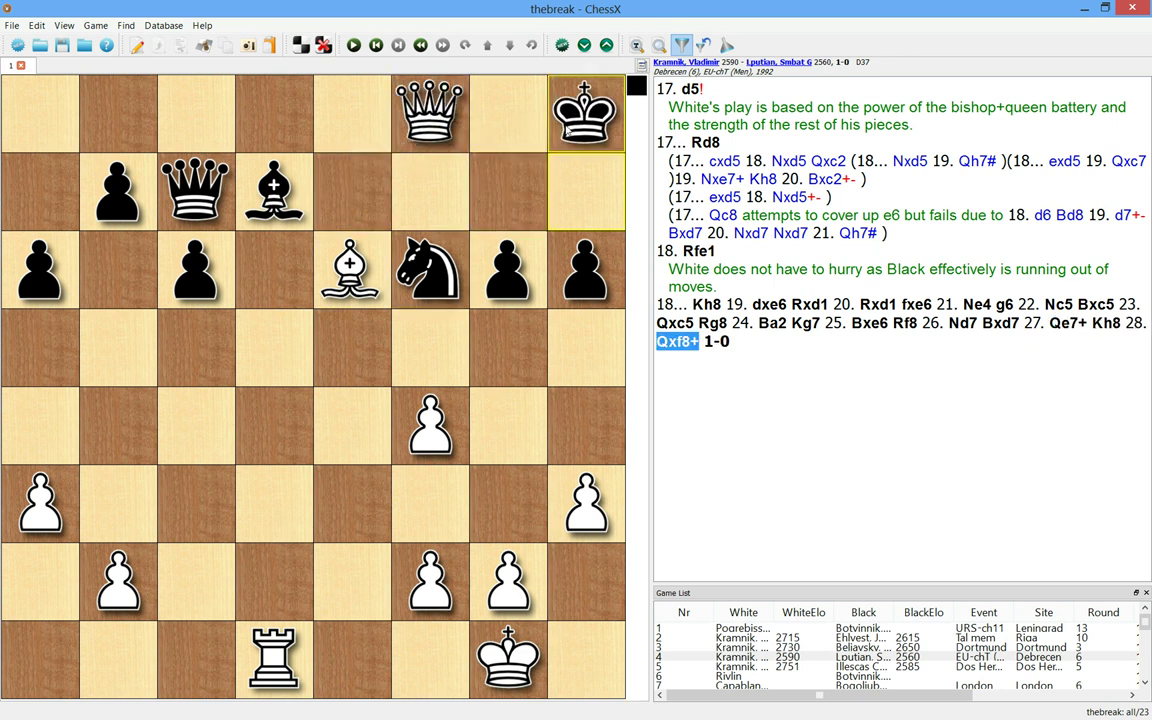
left_click_drag(585, 112, 585, 192)
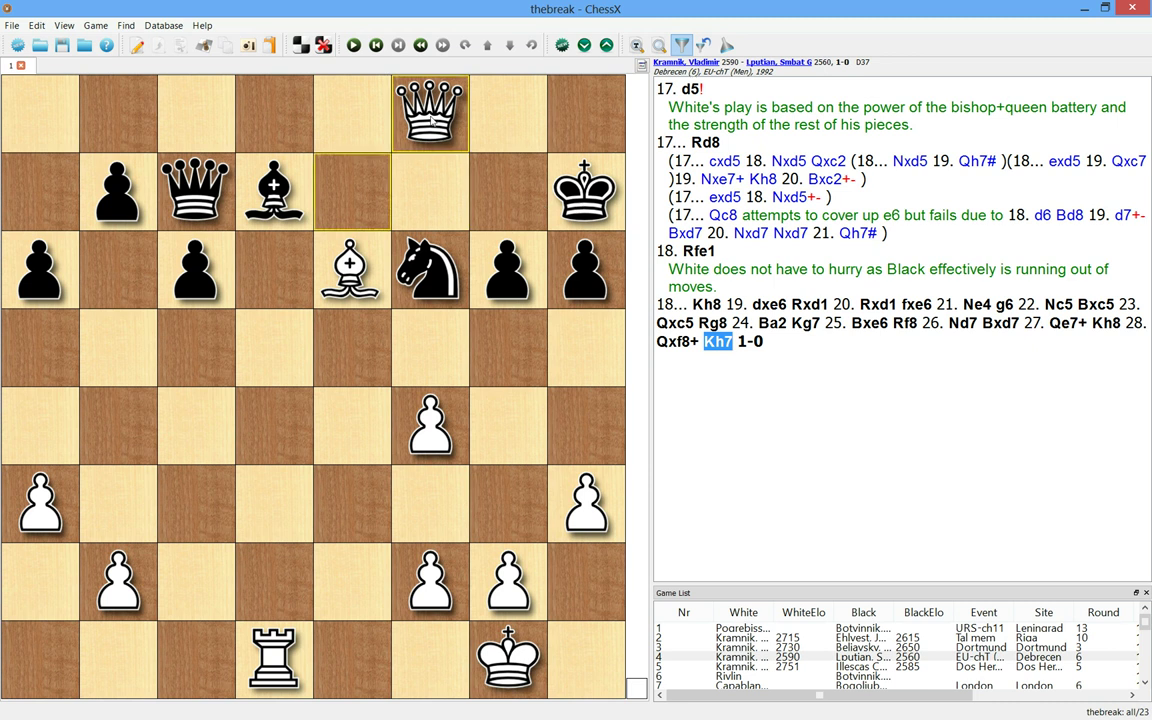
left_click_drag(430, 118, 428, 267)
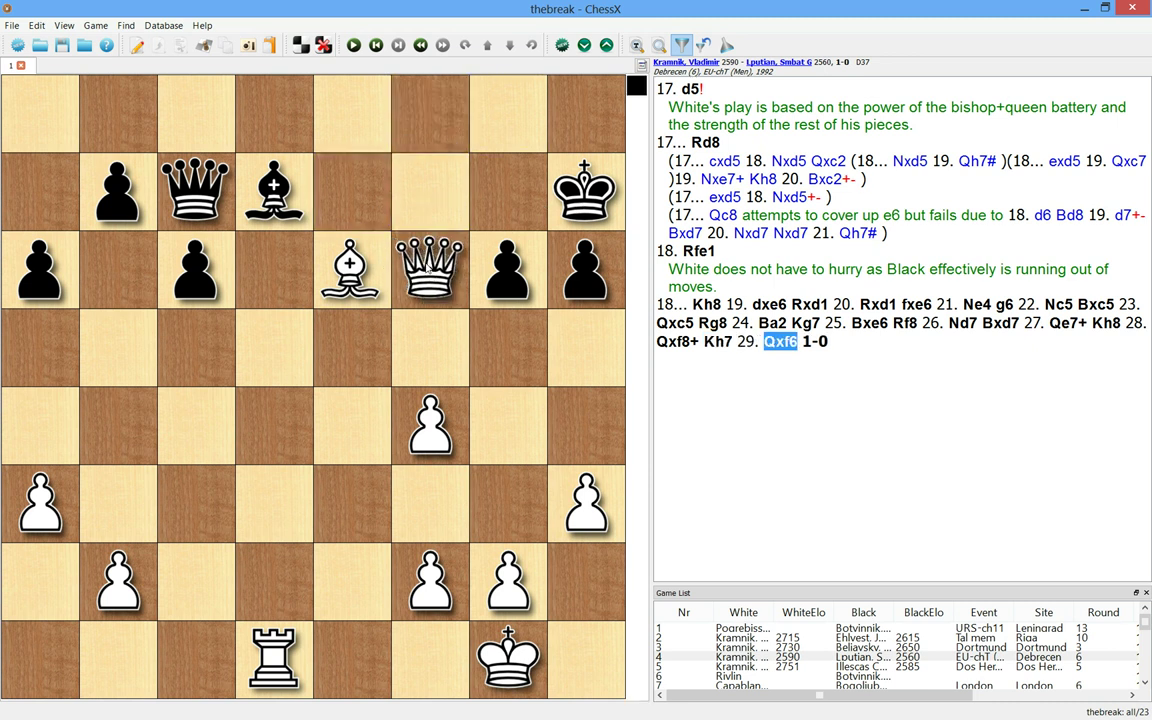
left_click(958, 323)
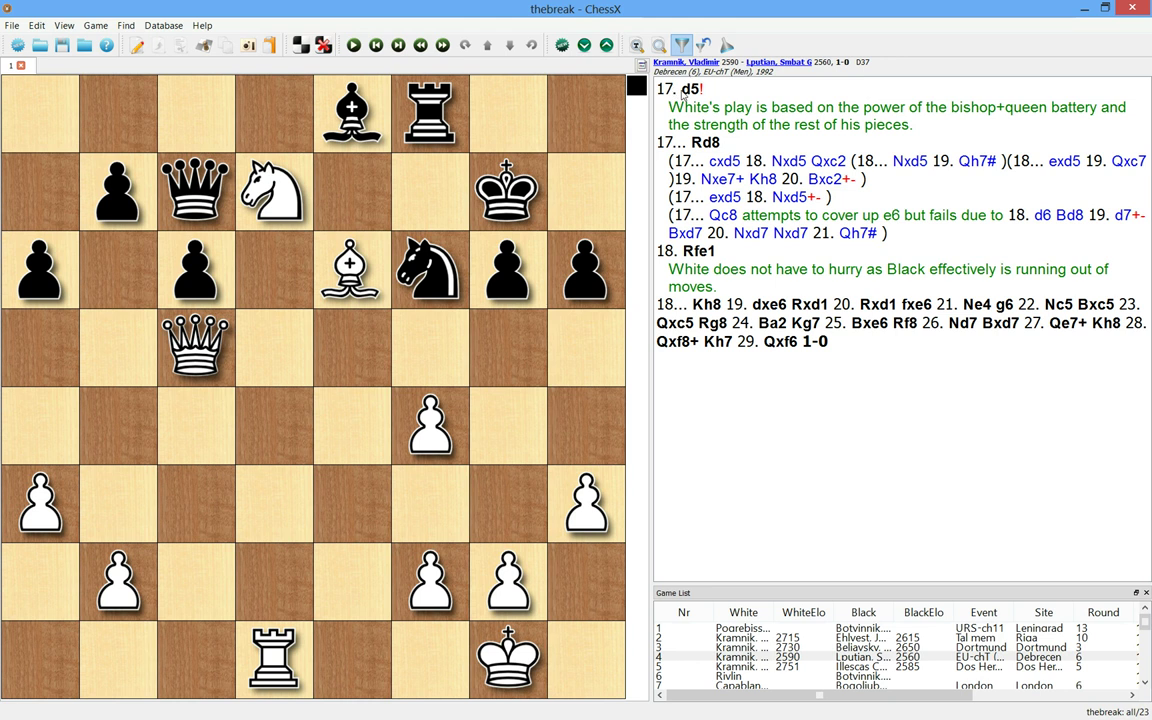
Return the board to the position after 17. d5! from the notation pane.
left_click(690, 90)
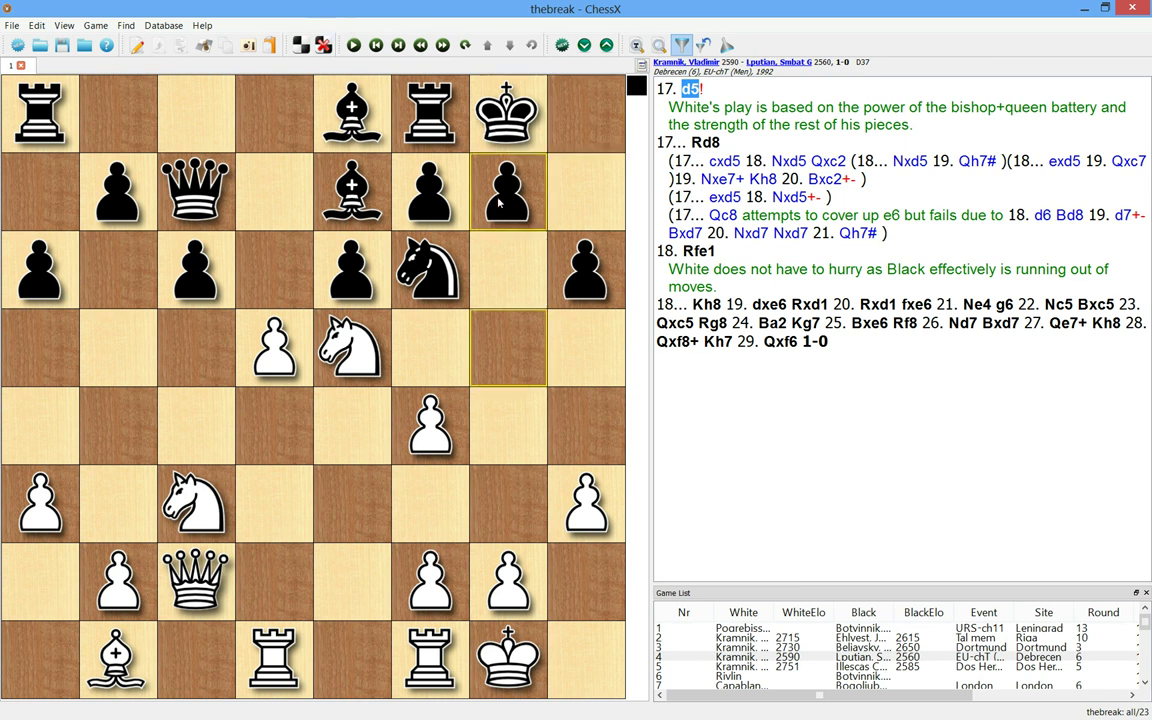
mouse_move(510, 178)
mouse_move(385, 280)
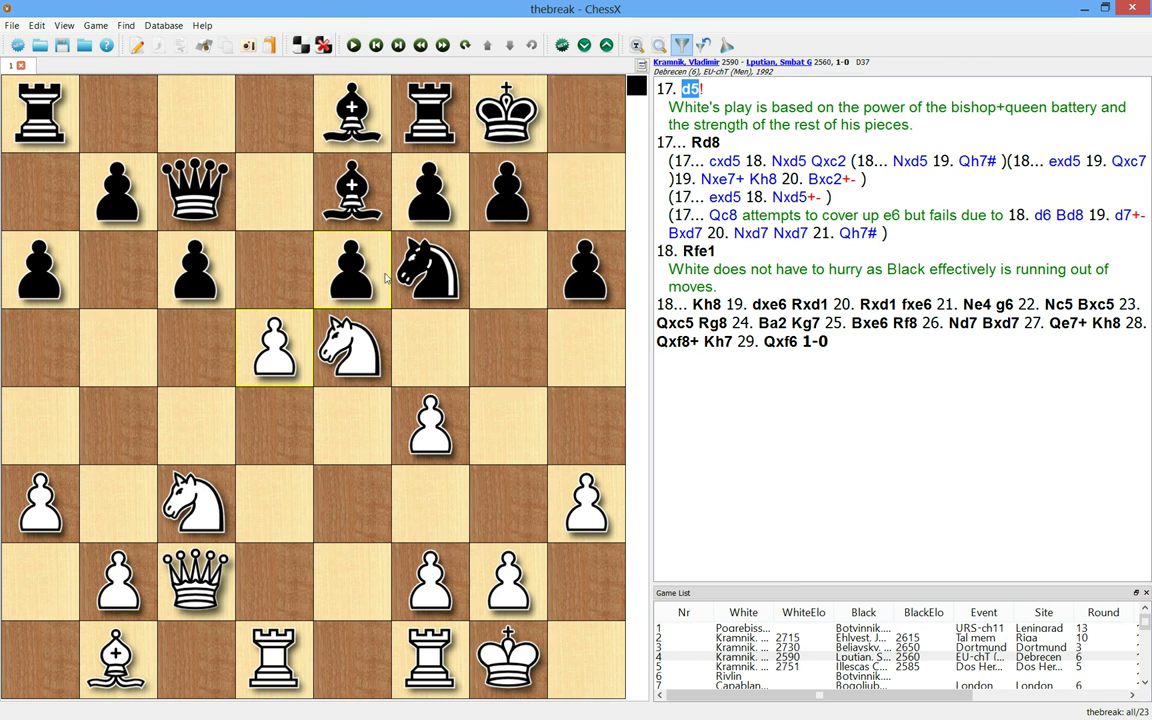
mouse_move(506, 265)
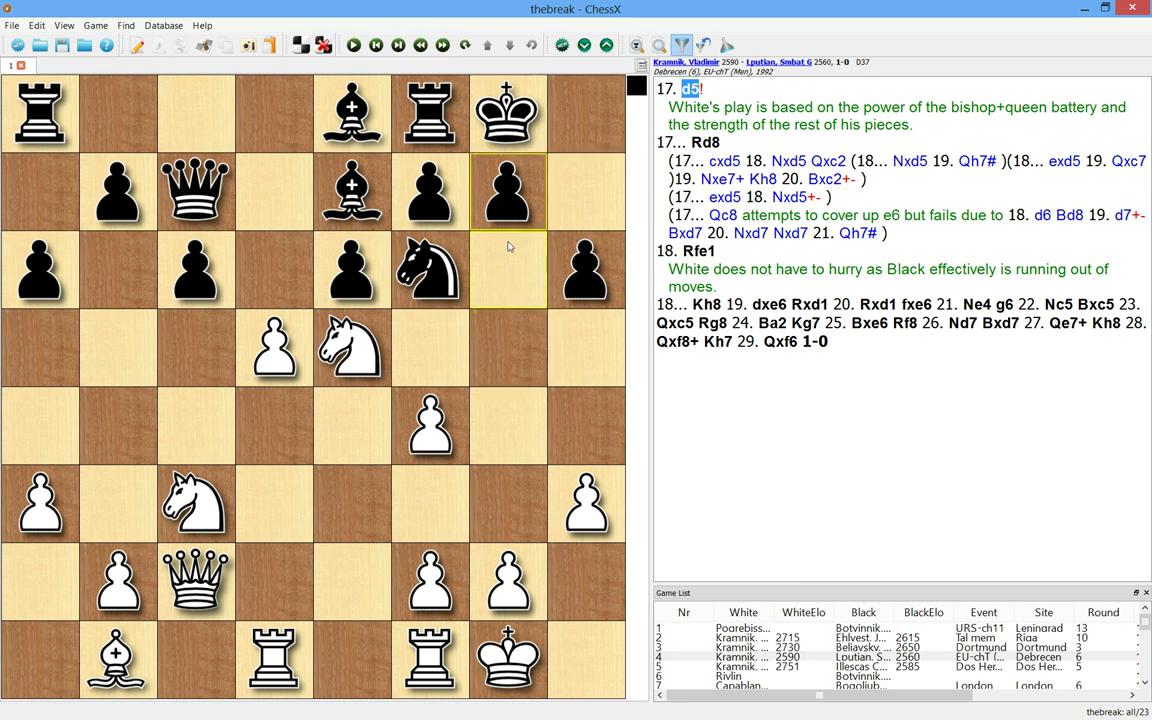